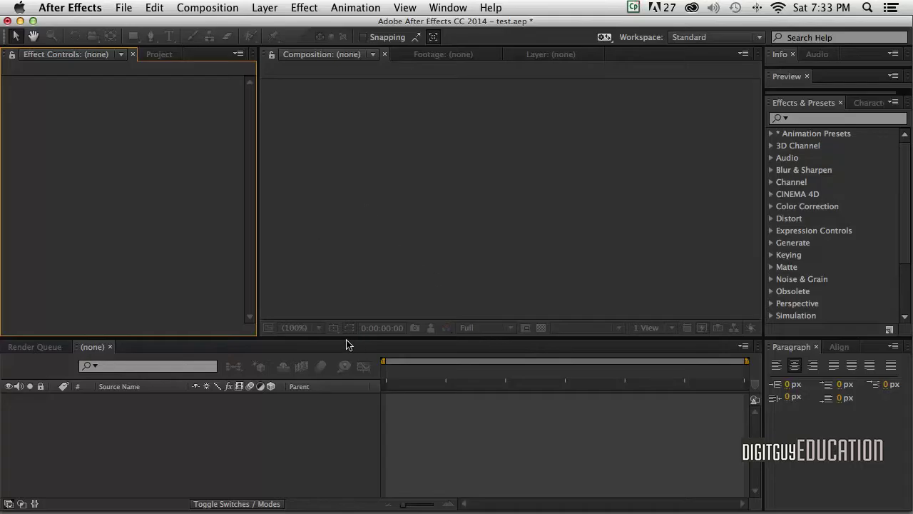
Create a new composition from the HDV/HDTV 720 25 preset: 1280×720, 25 fps, 10 seconds.
{"action": "left_click", "coordinate": [300, 208]}
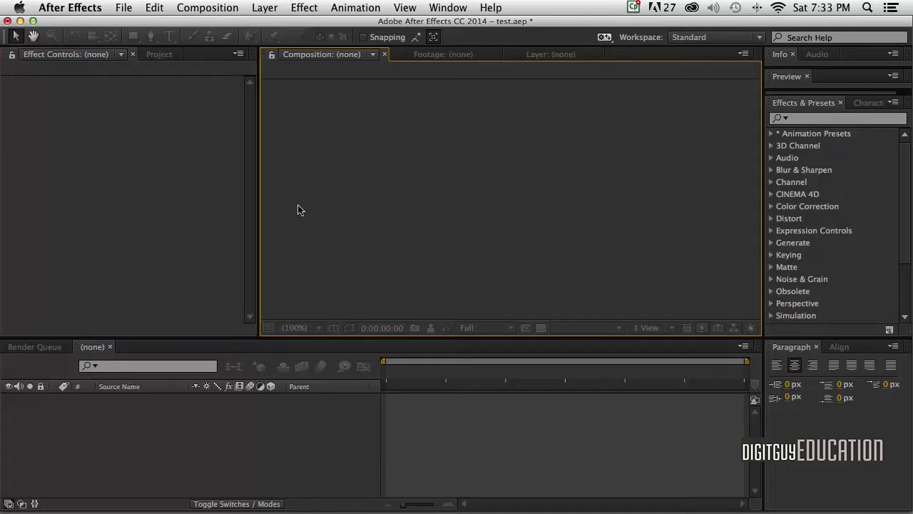
{"action": "left_click", "coordinate": [200, 7]}
{"action": "left_click", "coordinate": [199, 7]}
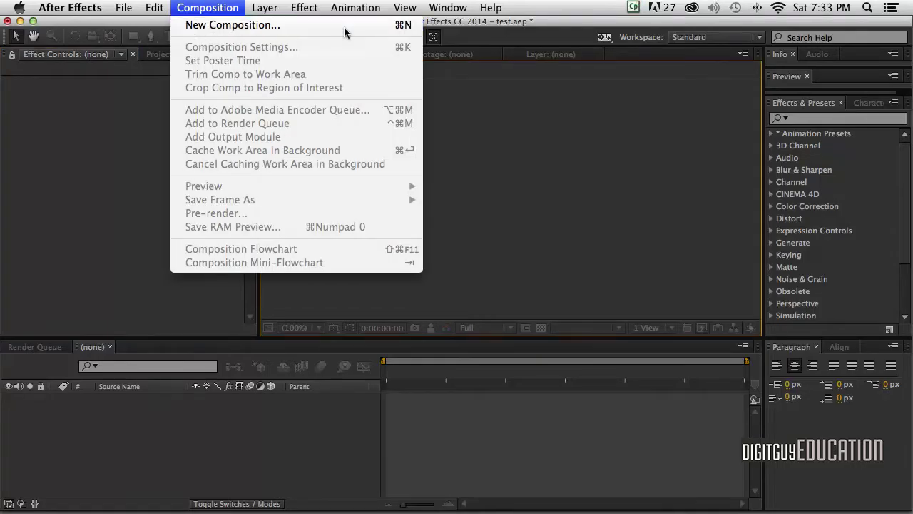
{"action": "left_click", "coordinate": [381, 20]}
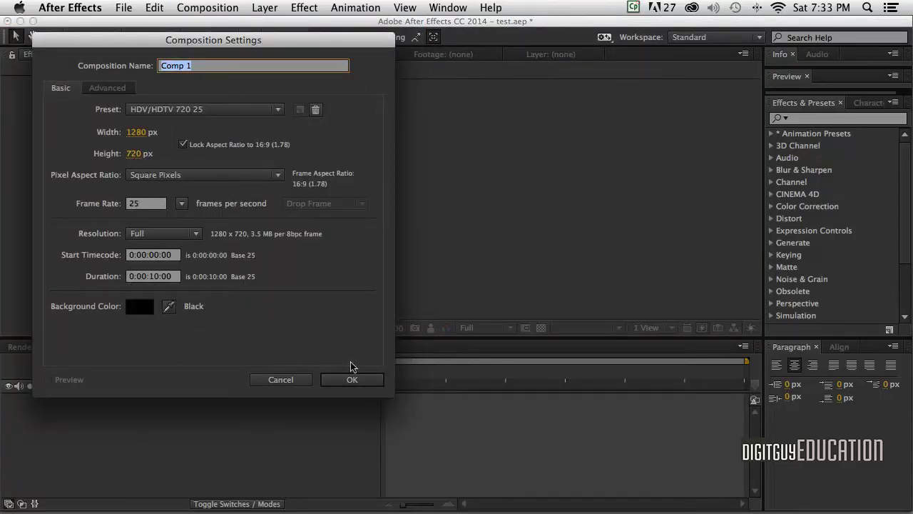
{"action": "left_click", "coordinate": [344, 378]}
Bring up the project panel and open Comp 1 for editing.
{"action": "left_click", "coordinate": [336, 192]}
{"action": "left_click", "coordinate": [189, 149]}
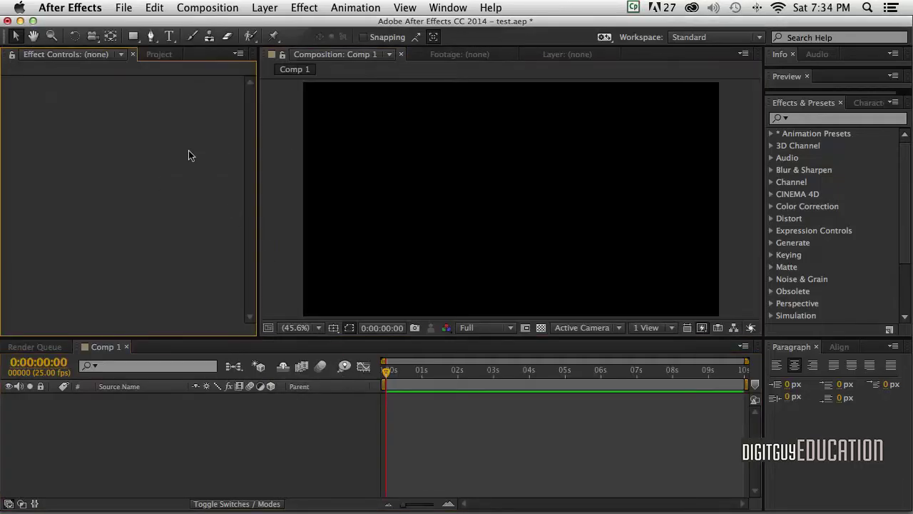
{"action": "key", "text": "super+0"}
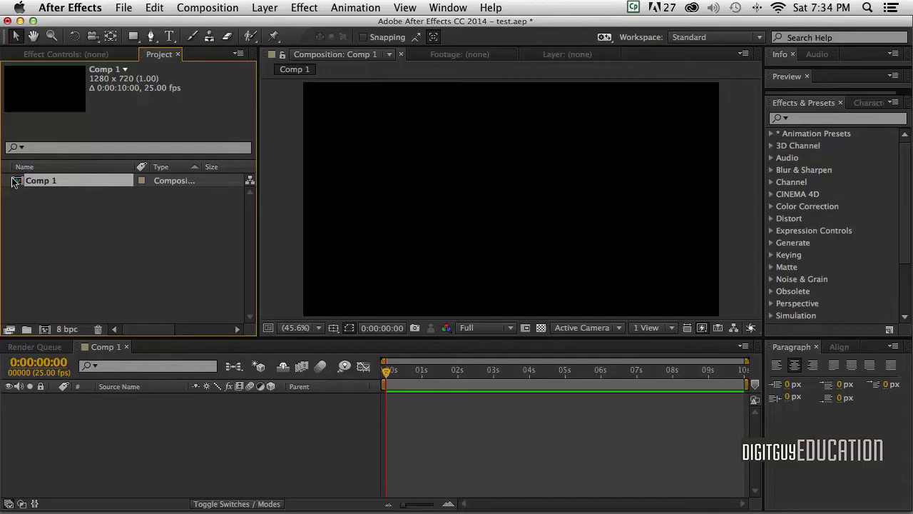
{"action": "double_click", "coordinate": [16, 182]}
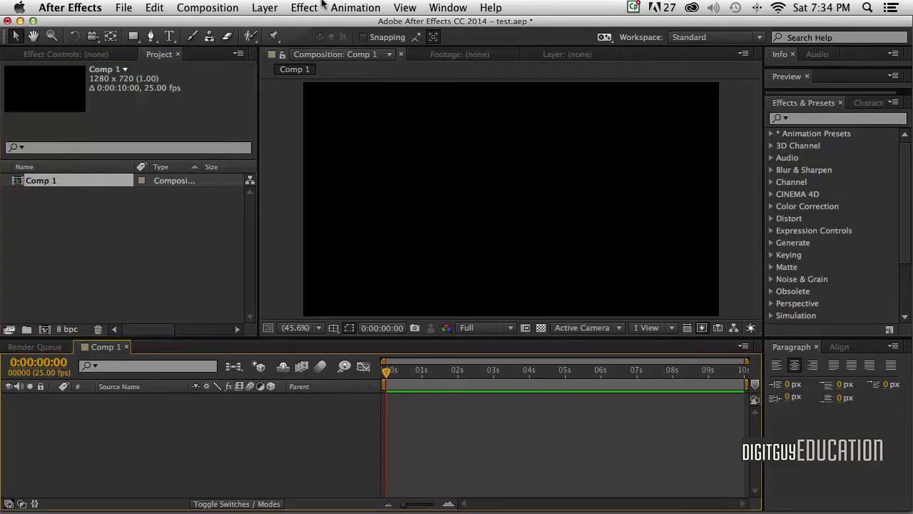
Add a MAXON CINEMA 4D File layer saved as text_2.c4d, launching it in CINEMA 4D Lite.
{"action": "left_click", "coordinate": [255, 7]}
{"action": "mouse_move", "coordinate": [271, 25]}
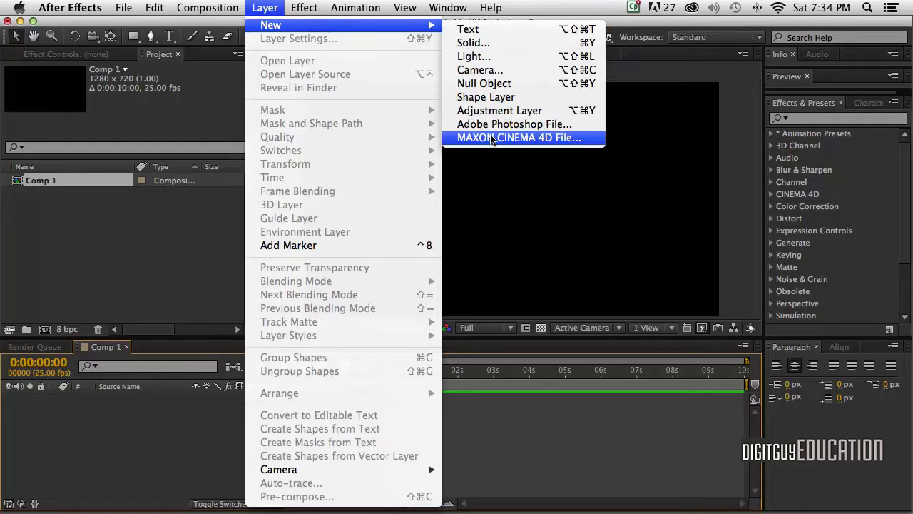
{"action": "left_click", "coordinate": [491, 137]}
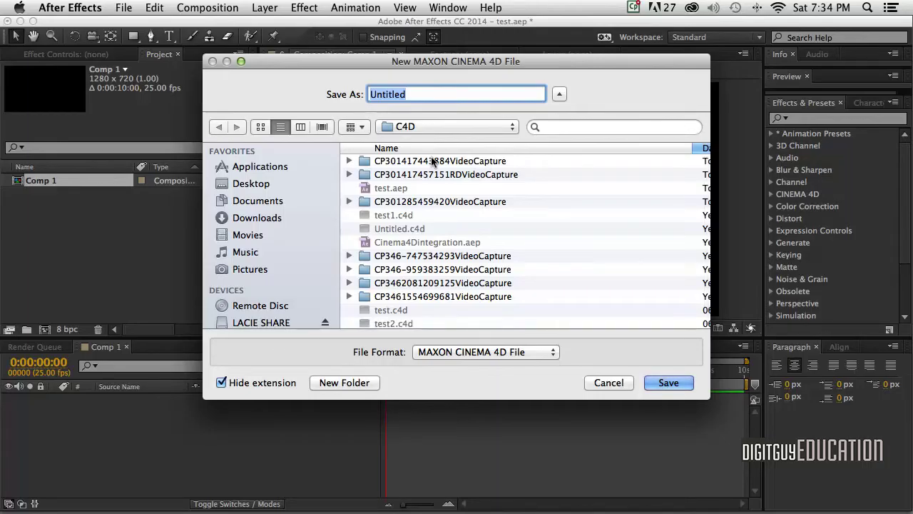
{"action": "type", "text": "tex"}
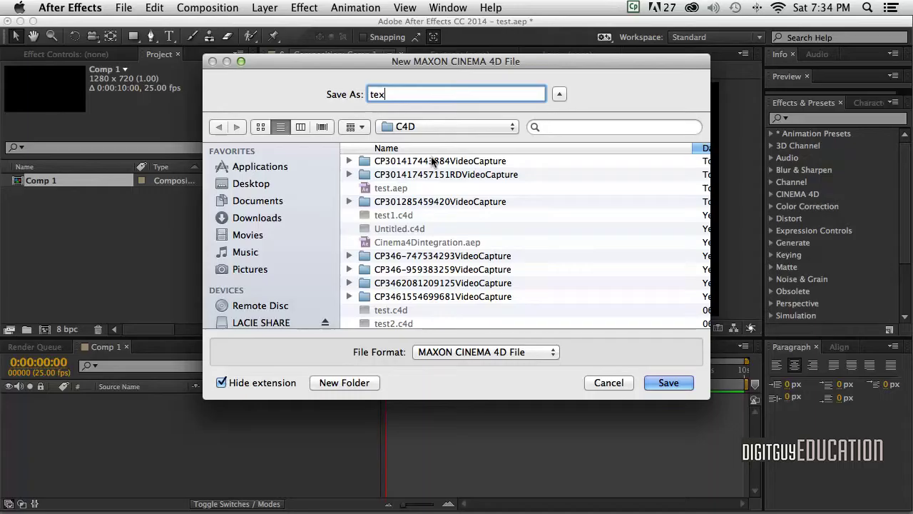
{"action": "type", "text": "t_"}
{"action": "type", "text": "2"}
{"action": "left_click", "coordinate": [670, 382]}
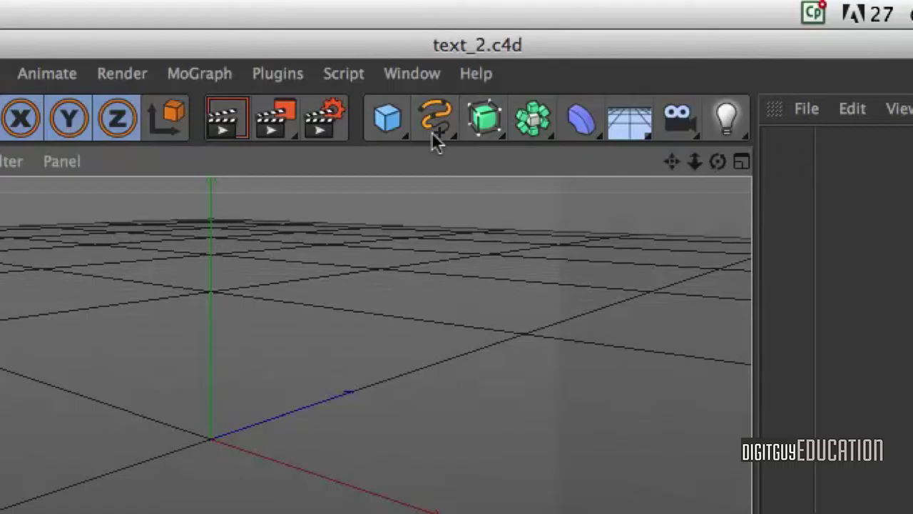
Add a default Text spline from the spline palette and check its properties.
{"action": "left_click", "coordinate": [448, 124]}
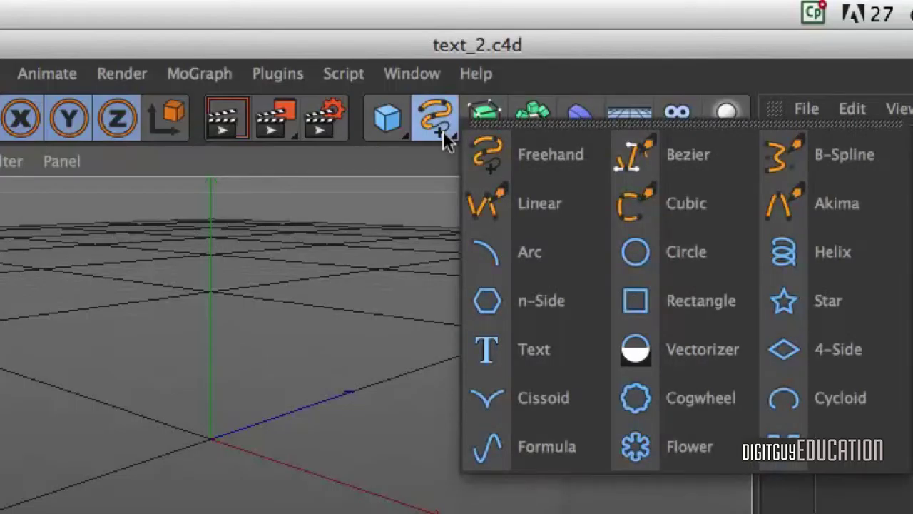
{"action": "left_click", "coordinate": [548, 348]}
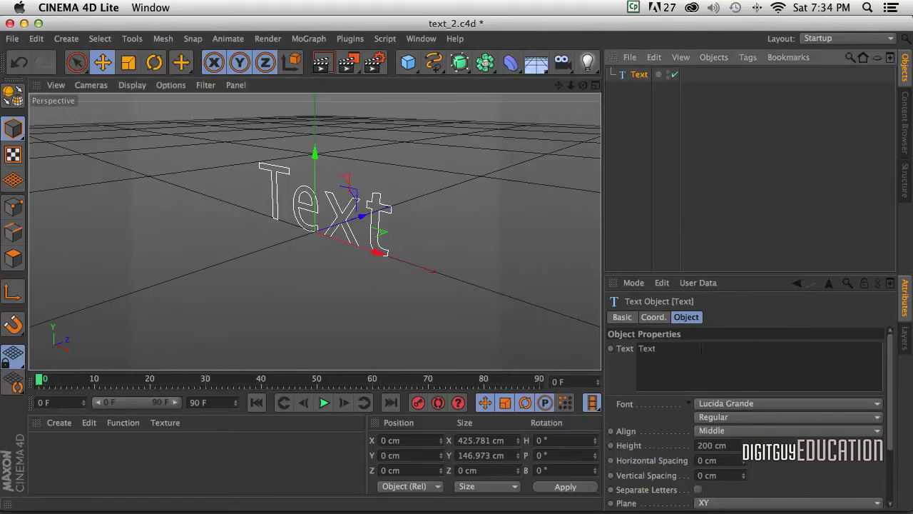
{"action": "left_click", "coordinate": [649, 319]}
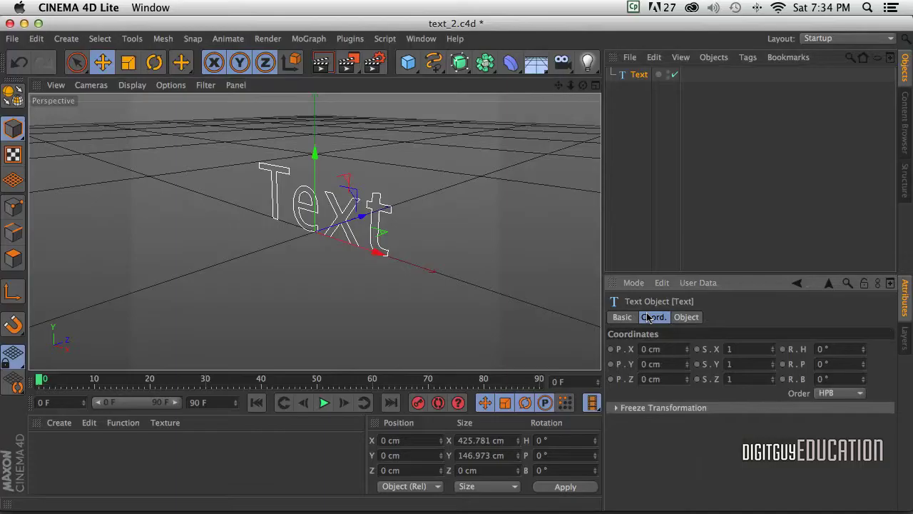
{"action": "left_click", "coordinate": [622, 317]}
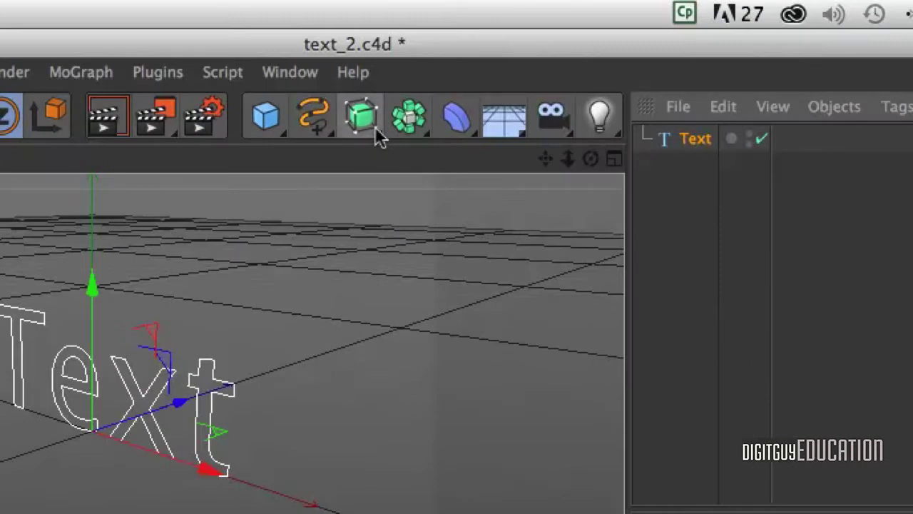
Add an Extrude NURBS and nest the Text spline under it in the Object Manager.
{"action": "left_click", "coordinate": [449, 82]}
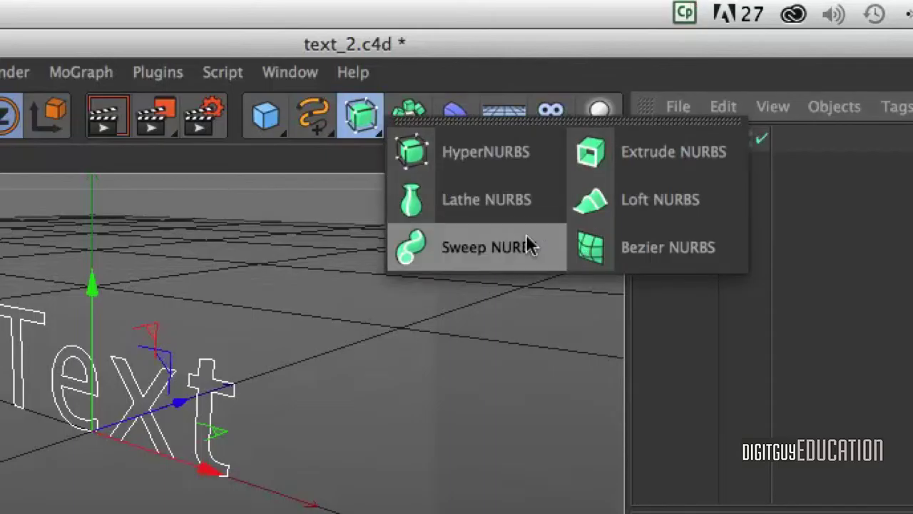
{"action": "left_click", "coordinate": [651, 159]}
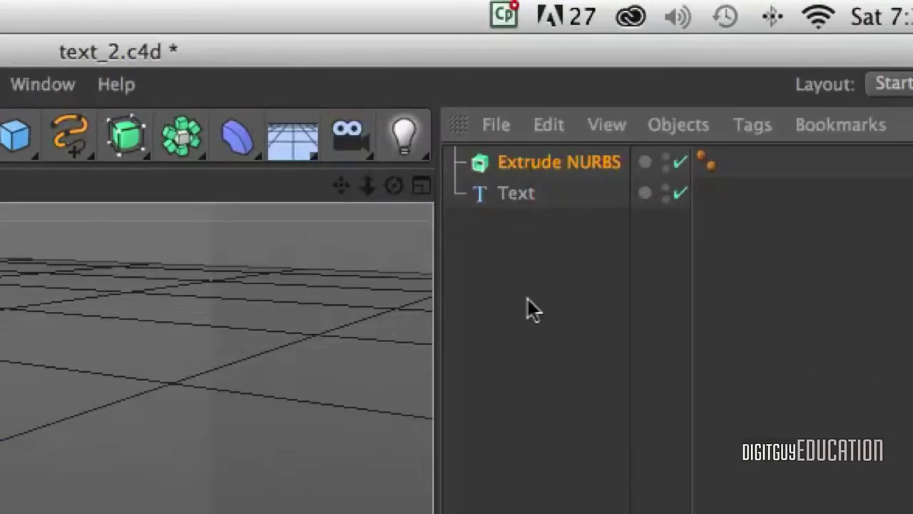
{"action": "left_click", "coordinate": [510, 192]}
{"action": "left_click_drag", "start_coordinate": [510, 188], "coordinate": [525, 154]}
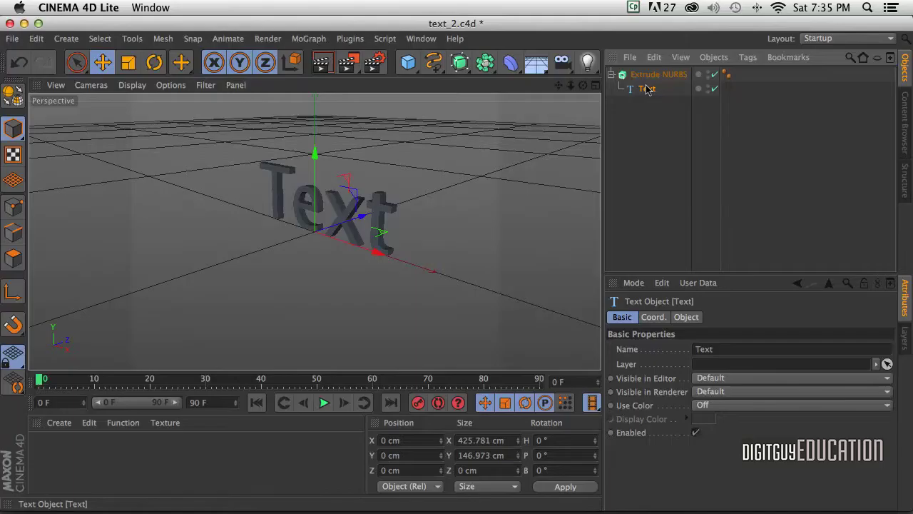
Replace 'Text' with 'ENMORE' in the Text object's Text field.
{"action": "left_click", "coordinate": [654, 317]}
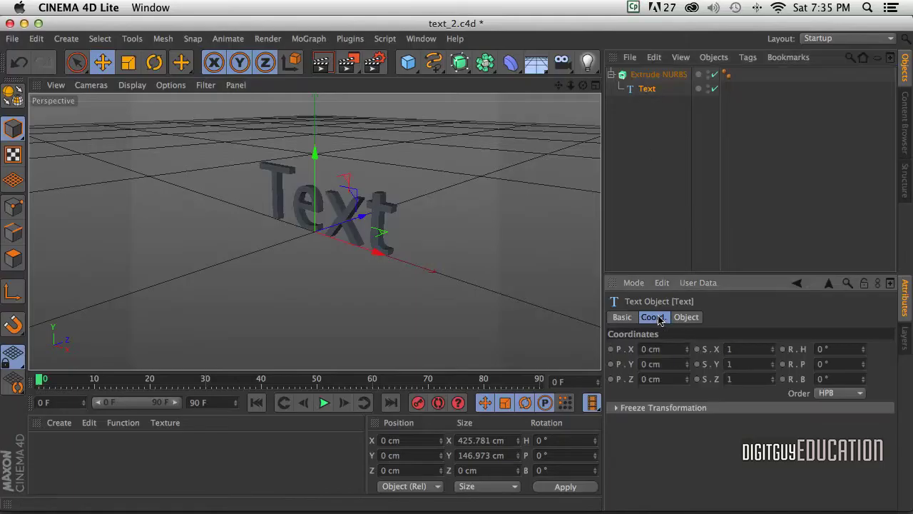
{"action": "left_click", "coordinate": [686, 317]}
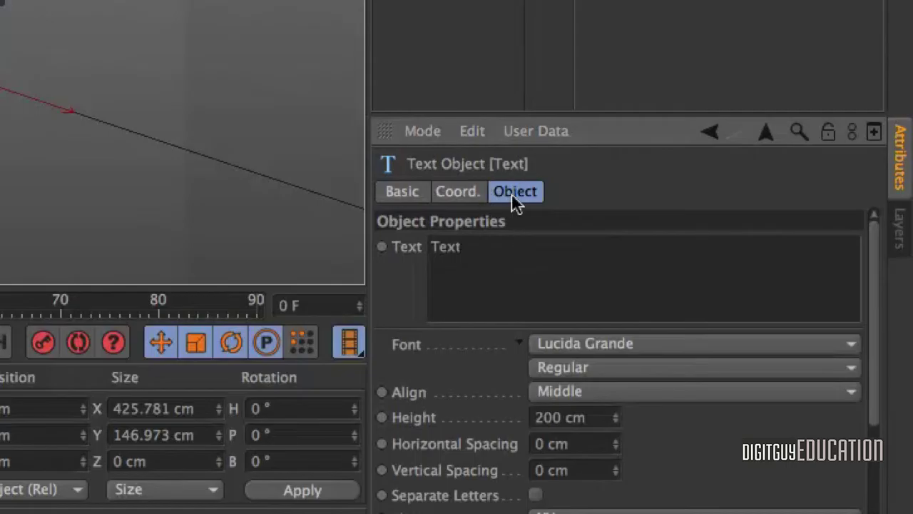
{"action": "left_click_drag", "start_coordinate": [484, 244], "coordinate": [368, 246]}
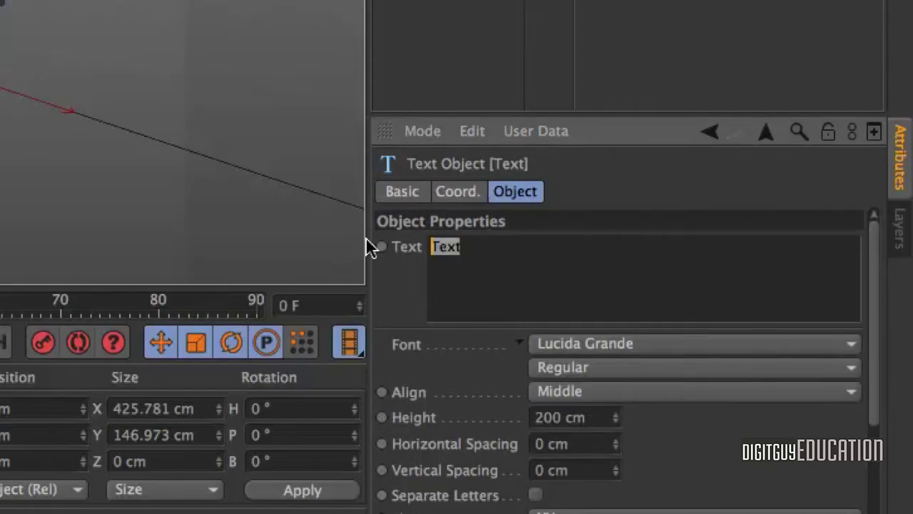
{"action": "type", "text": "ENMORE"}
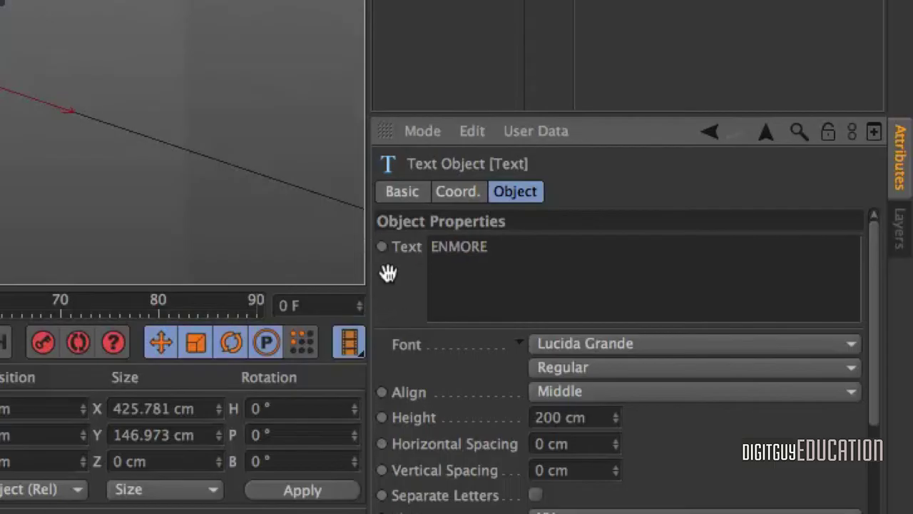
{"action": "left_click", "coordinate": [388, 273]}
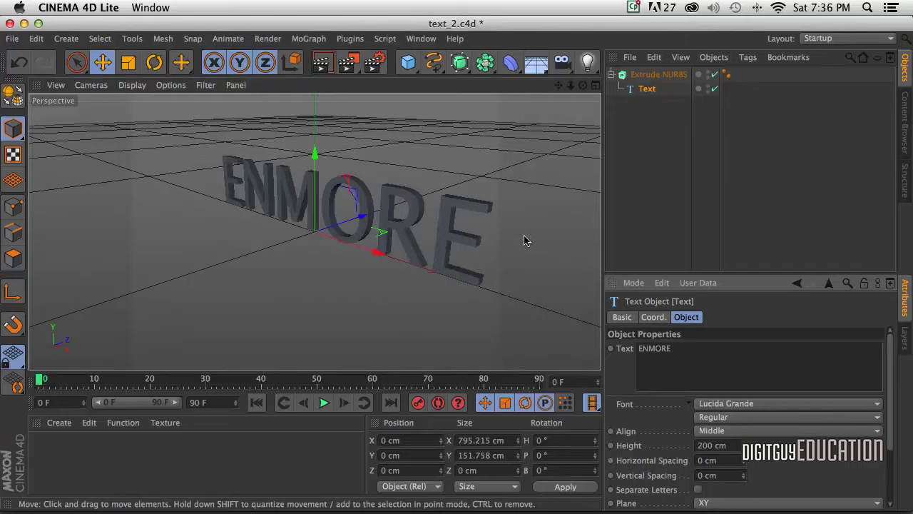
Adjust the Extrude NURBS depth, then test-render the grey ENMORE text with Ctrl+R.
{"action": "left_click", "coordinate": [652, 76]}
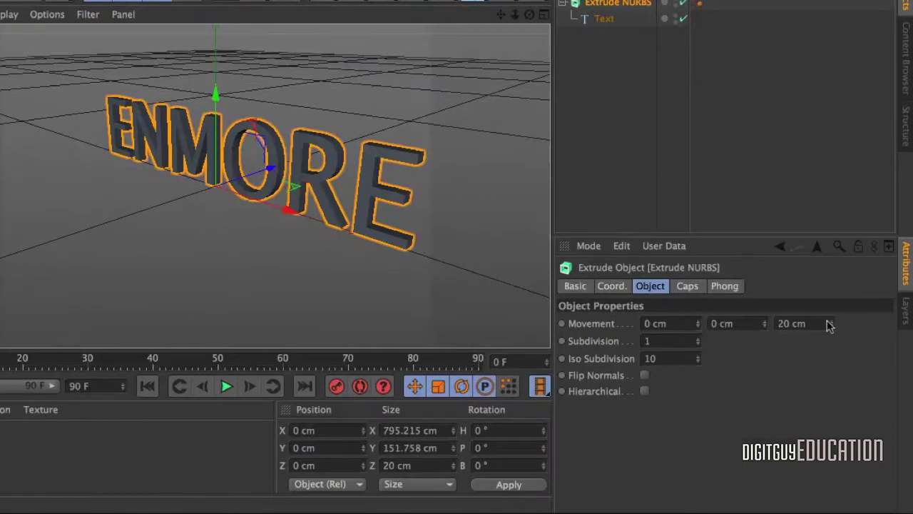
{"action": "left_click_drag", "start_coordinate": [828, 324], "coordinate": [830, 326]}
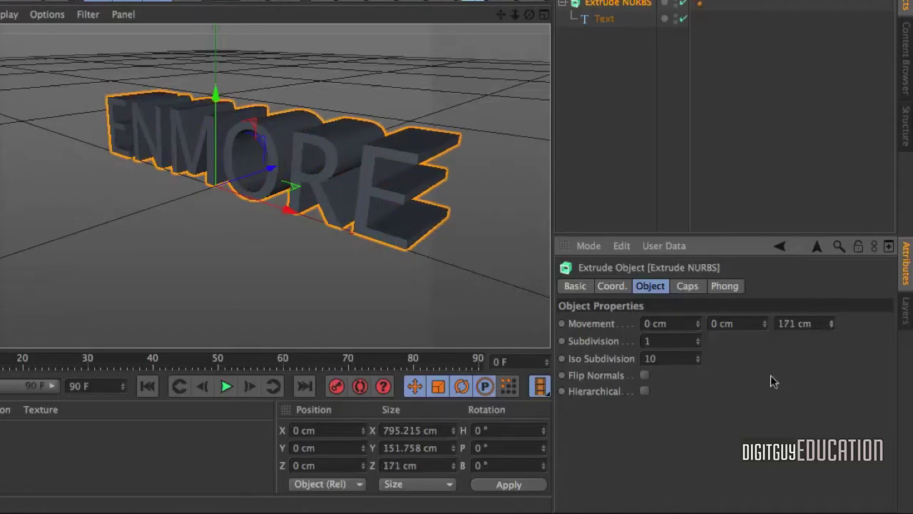
{"action": "left_click", "coordinate": [342, 274]}
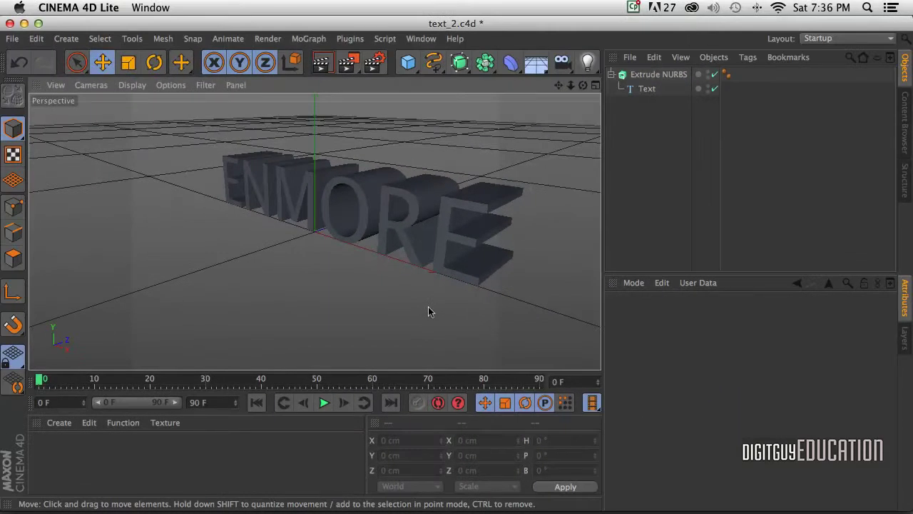
{"action": "key", "text": "ctrl+r"}
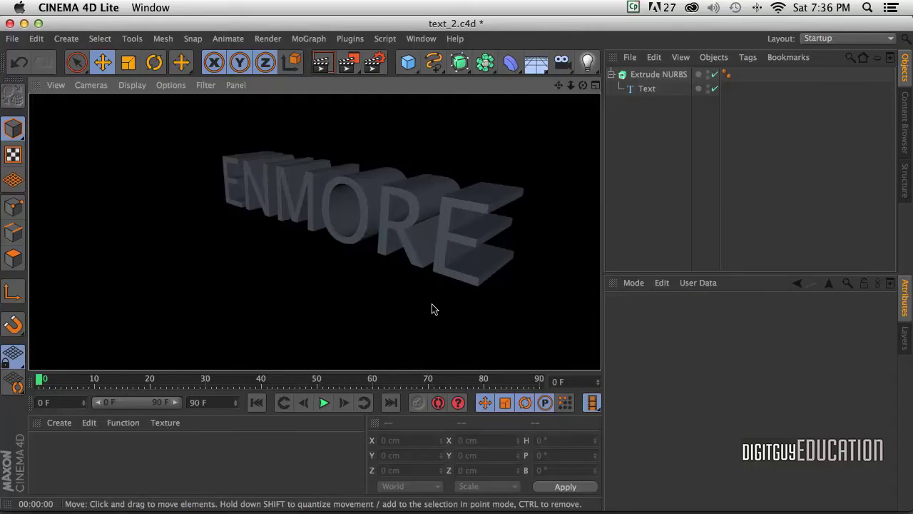
{"action": "left_click", "coordinate": [432, 307]}
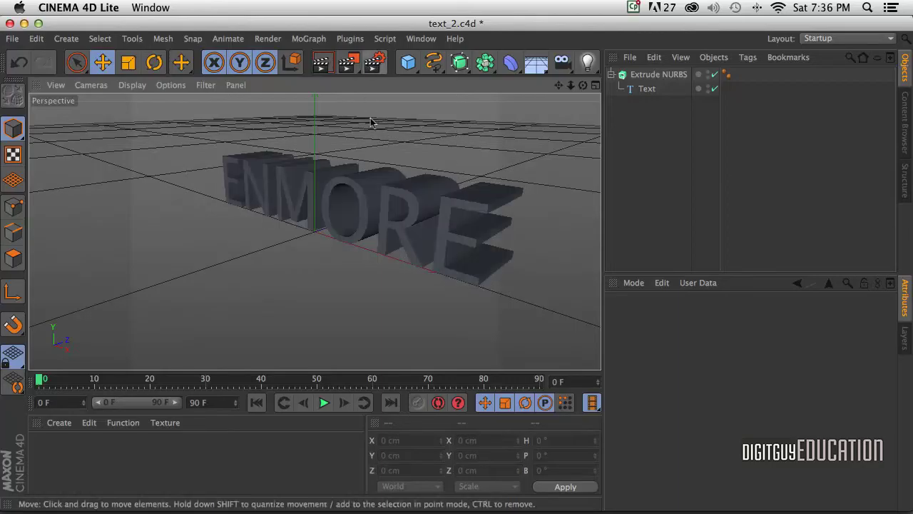
Apply the HDV/HDTV 720 25 render preset, confirming 1280×720 output at 25 fps.
{"action": "left_click", "coordinate": [372, 63]}
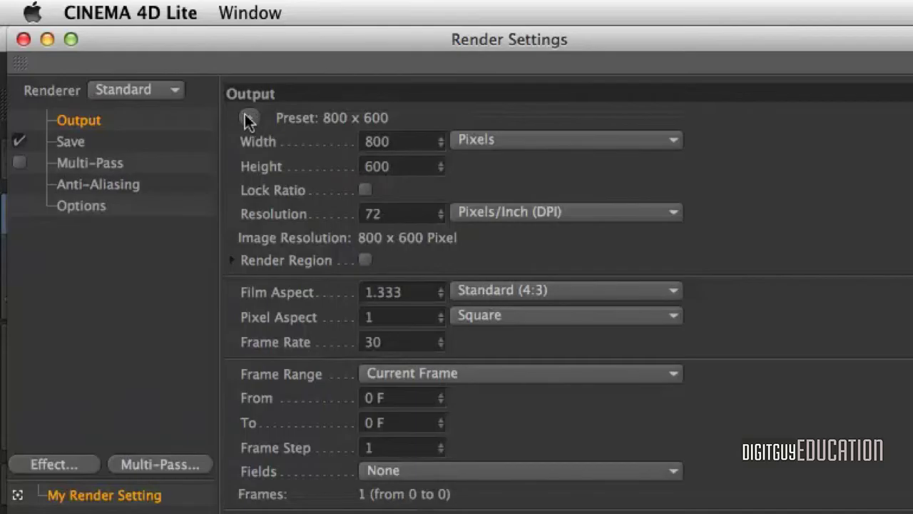
{"action": "left_click", "coordinate": [247, 119]}
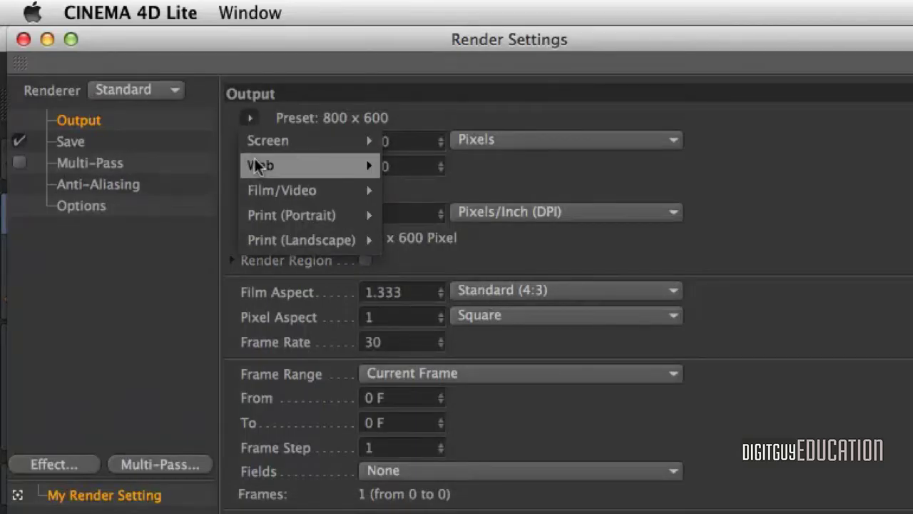
{"action": "mouse_move", "coordinate": [283, 190]}
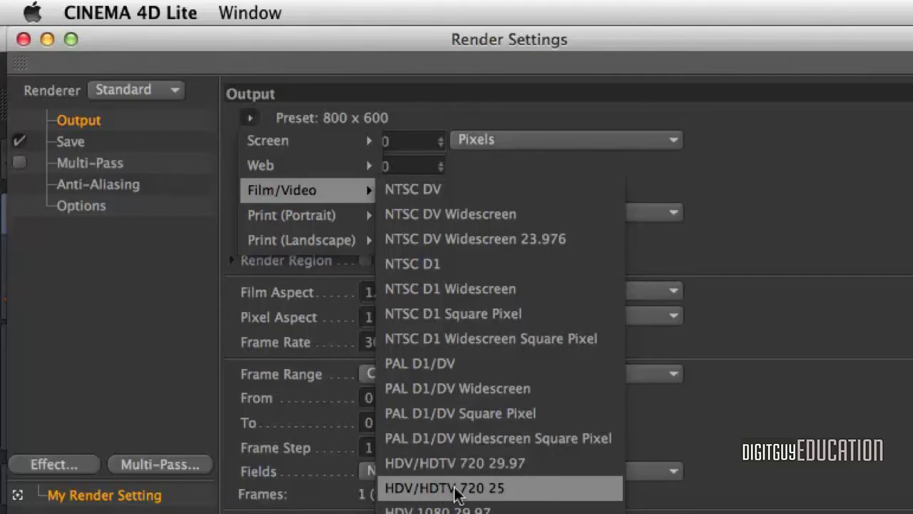
{"action": "left_click", "coordinate": [457, 491]}
{"action": "left_click", "coordinate": [385, 140]}
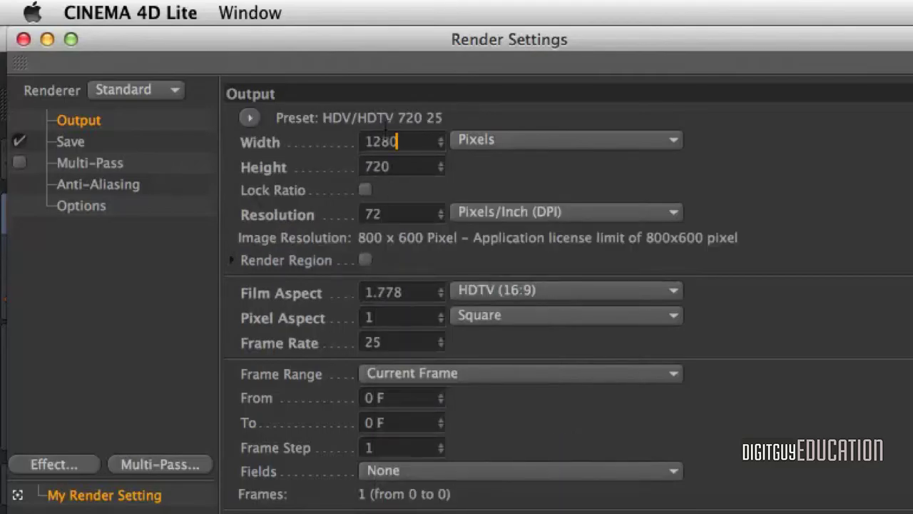
{"action": "double_click", "coordinate": [384, 141]}
{"action": "key", "text": "Tab"}
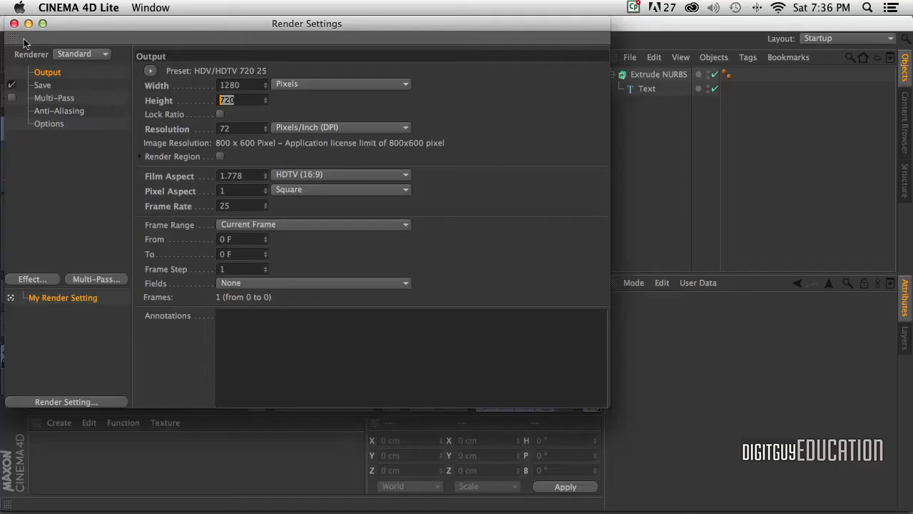
{"action": "left_click", "coordinate": [13, 23]}
{"action": "left_click", "coordinate": [414, 238]}
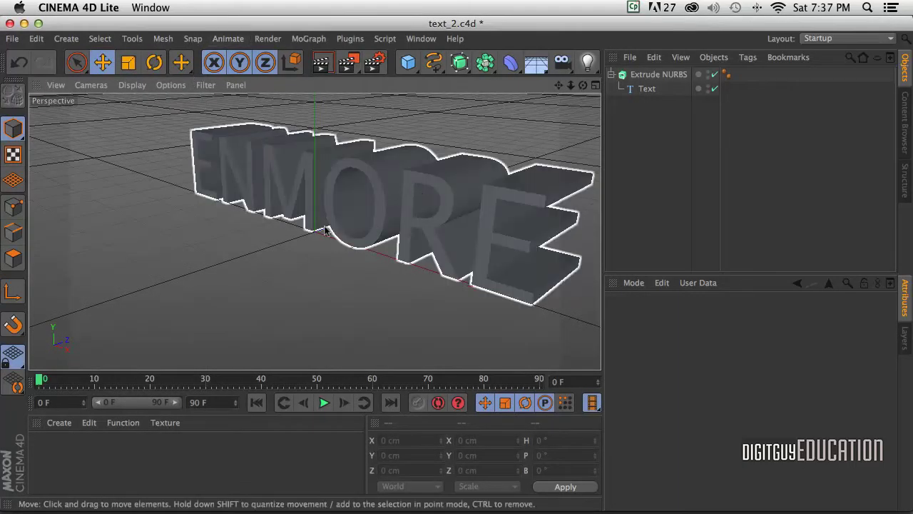
Drag the ENMORE text left along X to about −158 cm, then deselect it.
{"action": "left_click", "coordinate": [326, 200]}
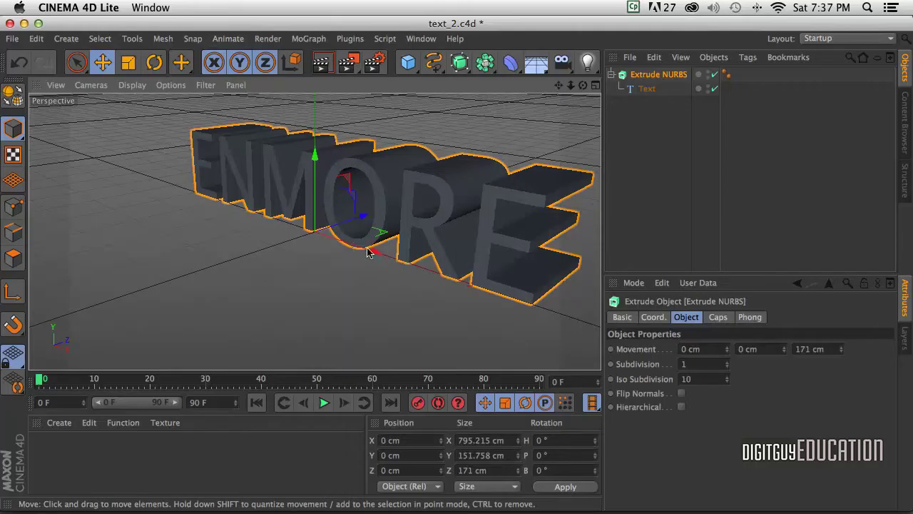
{"action": "left_click_drag", "start_coordinate": [374, 251], "coordinate": [313, 236]}
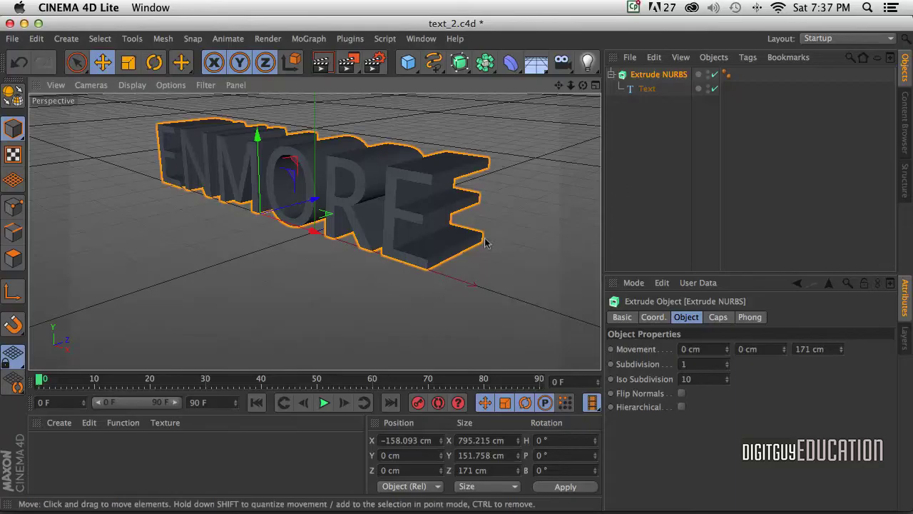
{"action": "left_click", "coordinate": [452, 290]}
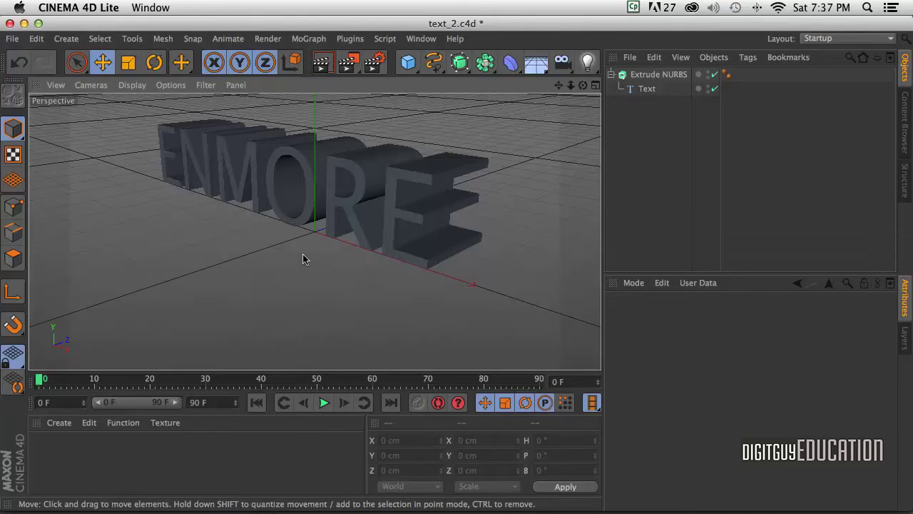
Create a new material named Mat in the Material Manager.
{"action": "left_click", "coordinate": [60, 426]}
{"action": "left_click", "coordinate": [60, 425]}
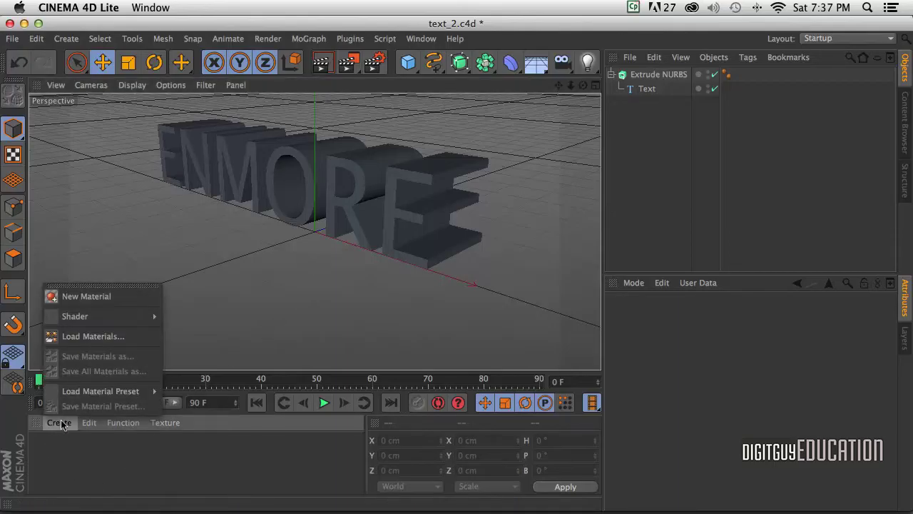
{"action": "left_click", "coordinate": [72, 297]}
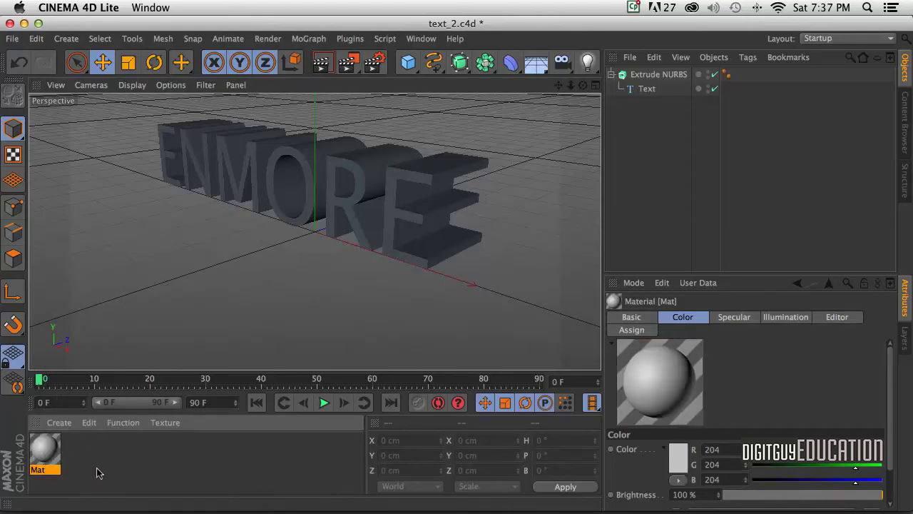
Try a teal colour for Mat, then discard it, keeping the pale grey 200, 204, 204.
{"action": "double_click", "coordinate": [44, 448]}
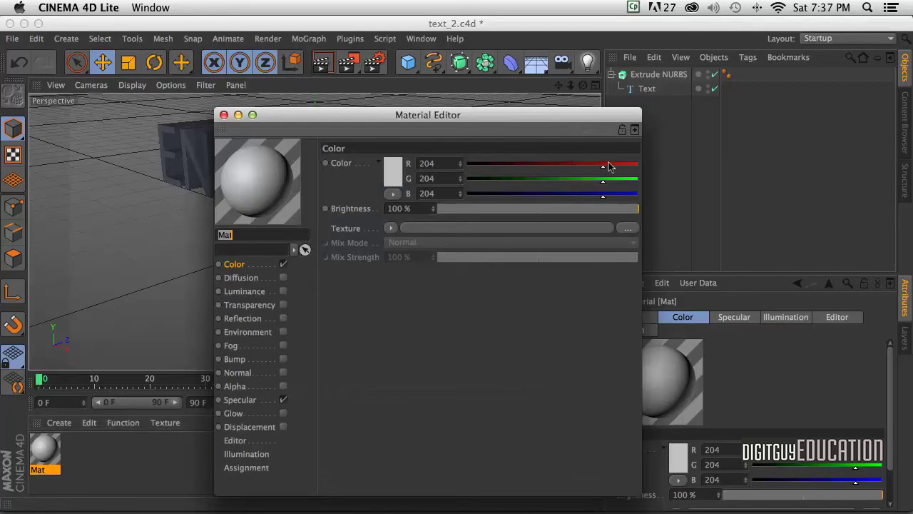
{"action": "mouse_move", "coordinate": [599, 167]}
{"action": "left_mouse_down"}
{"action": "mouse_move", "coordinate": [556, 164]}
{"action": "mouse_move", "coordinate": [601, 165]}
{"action": "left_mouse_up"}
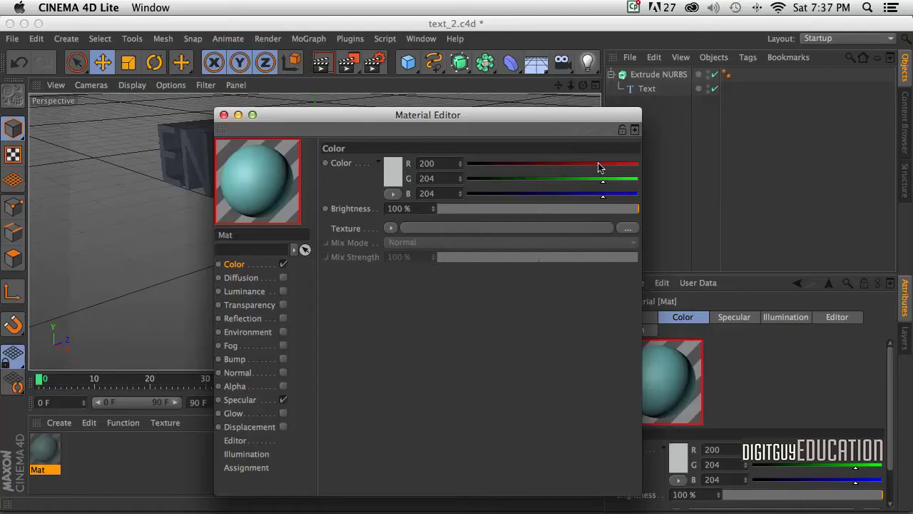
{"action": "left_click", "coordinate": [391, 175]}
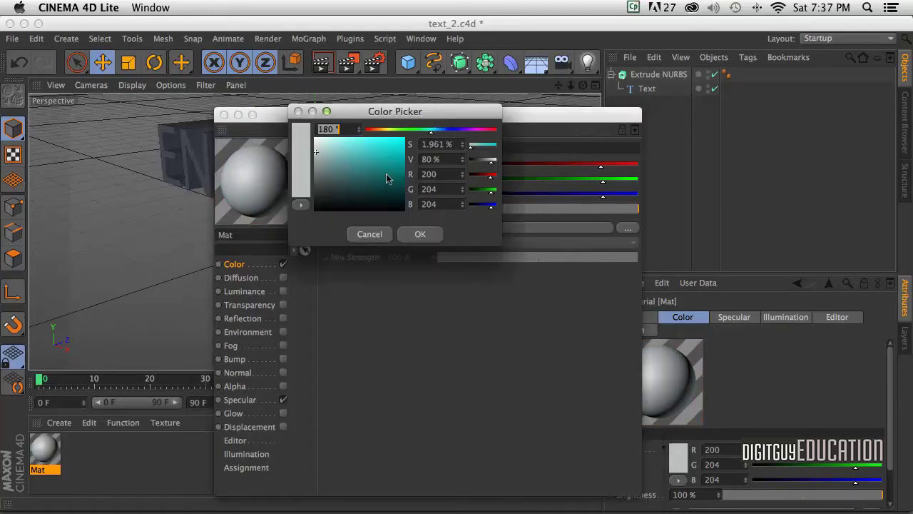
{"action": "left_click", "coordinate": [384, 154]}
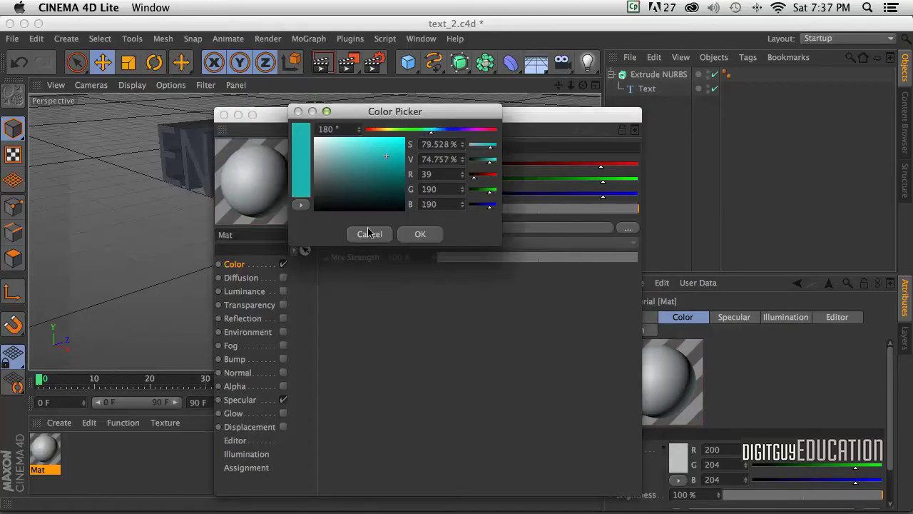
{"action": "left_click", "coordinate": [368, 233]}
{"action": "left_click", "coordinate": [223, 114]}
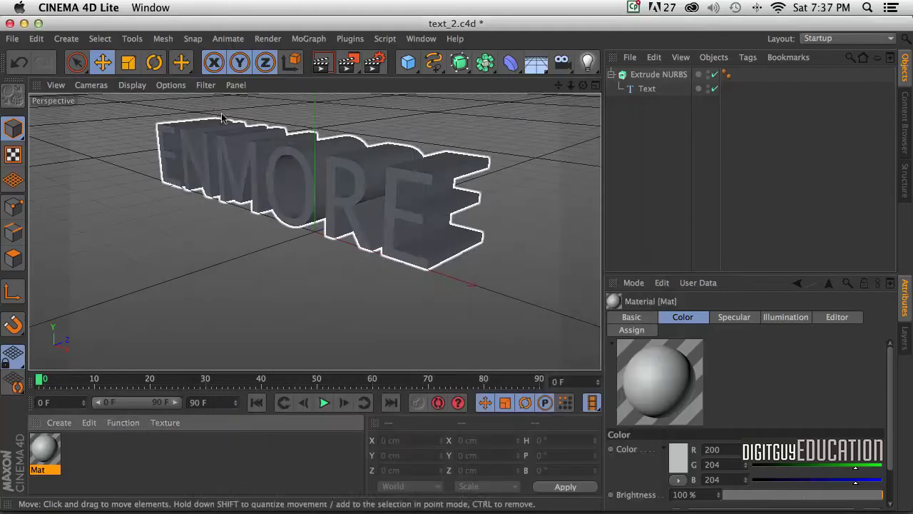
Drag Mat onto the ENMORE text and test-render the light grey result.
{"action": "left_click_drag", "start_coordinate": [40, 445], "coordinate": [290, 197]}
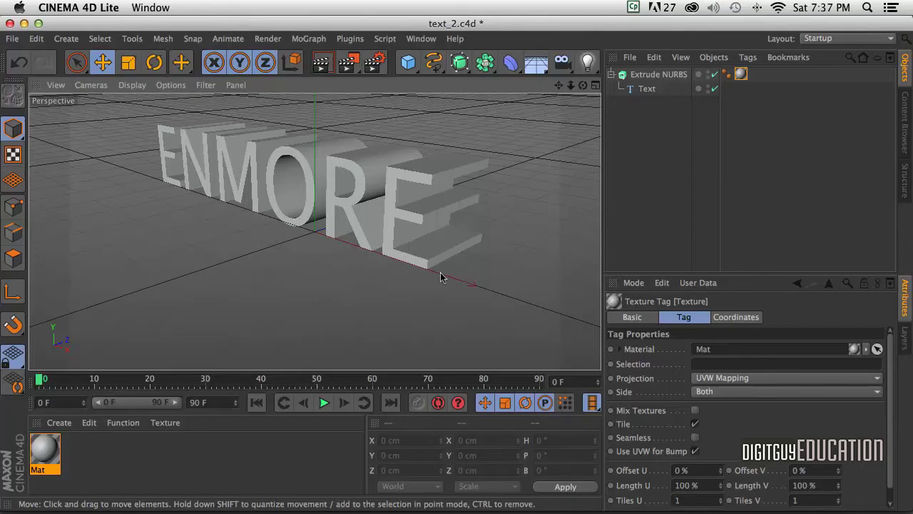
{"action": "key", "text": "ctrl+r"}
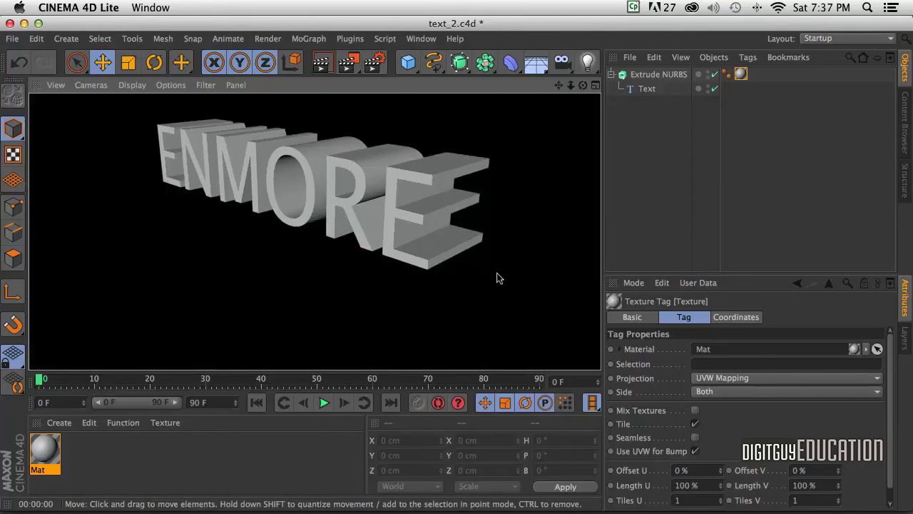
{"action": "left_click", "coordinate": [486, 291]}
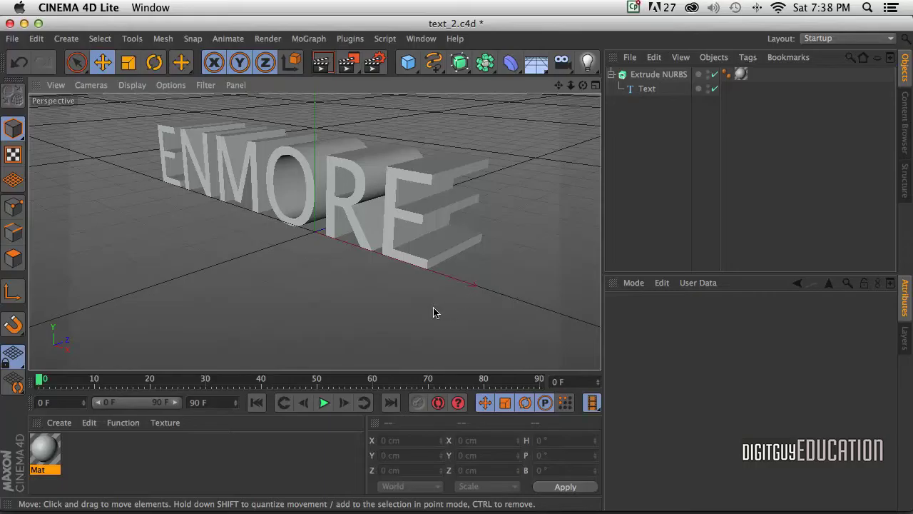
Add a Camera object and make it the active viewport camera.
{"action": "left_click", "coordinate": [567, 67]}
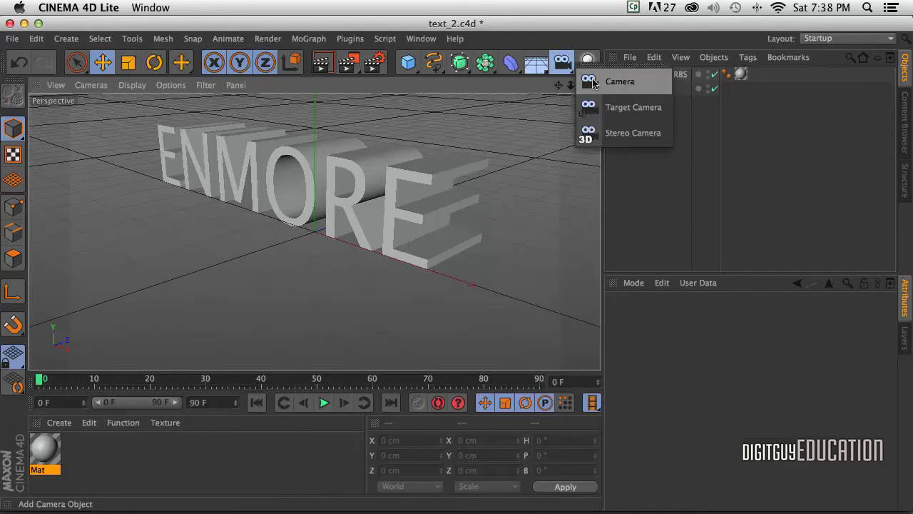
{"action": "left_click", "coordinate": [593, 82]}
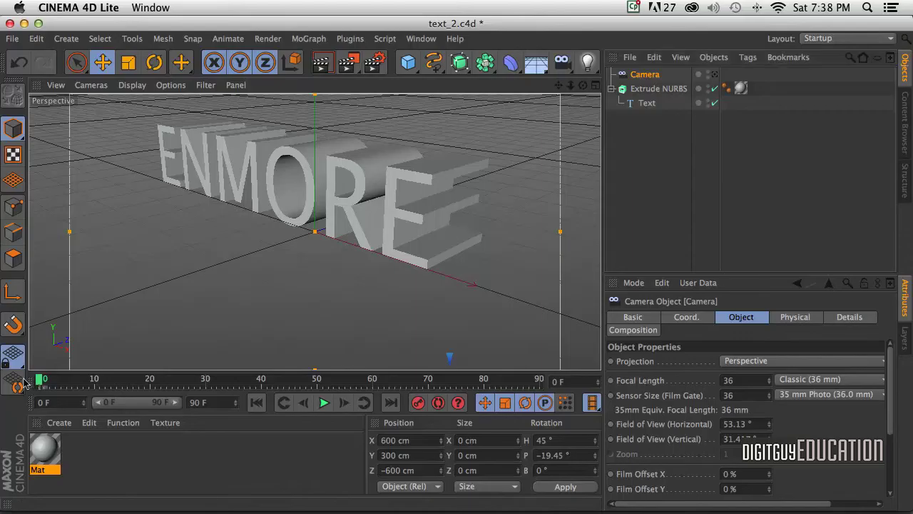
{"action": "left_click", "coordinate": [634, 77]}
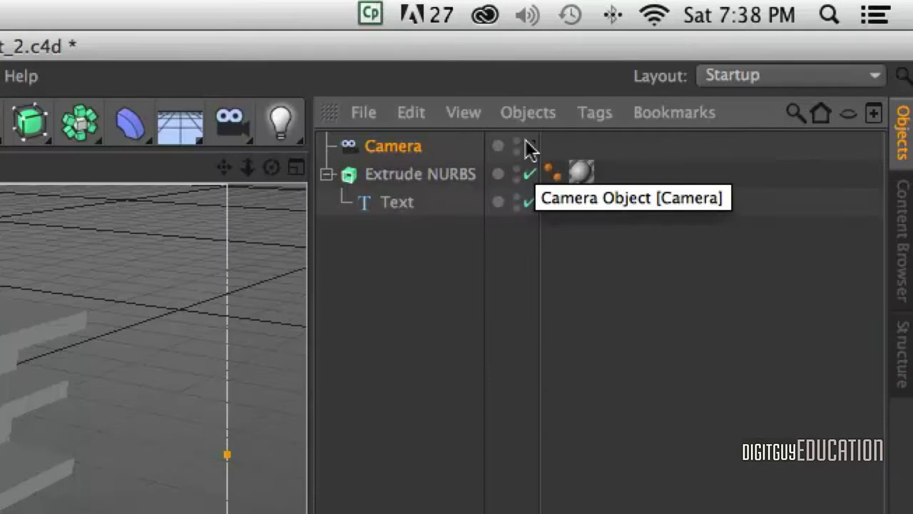
{"action": "left_click", "coordinate": [712, 76]}
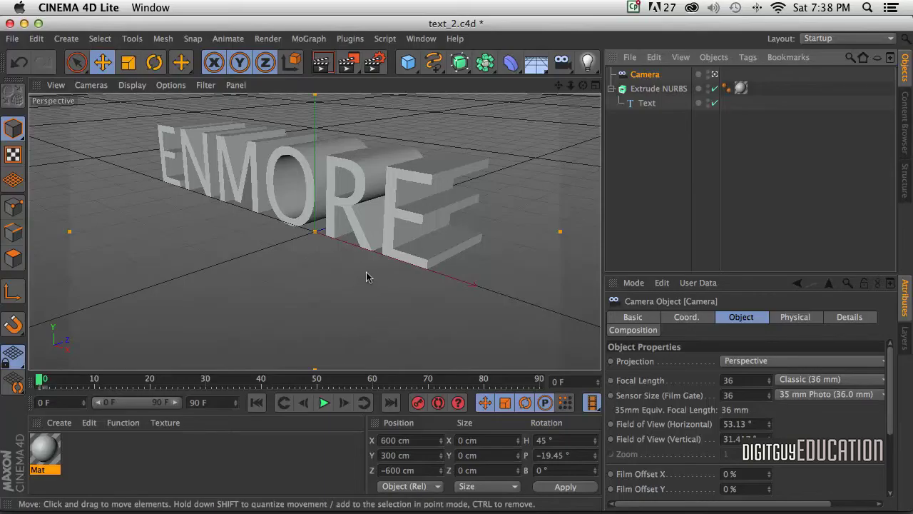
Pull the camera back, keyframe it at frame 0, then go to frame 40 with auto keying on.
{"action": "right_click_drag", "start_coordinate": [364, 255], "coordinate": [364, 326], "text": "alt"}
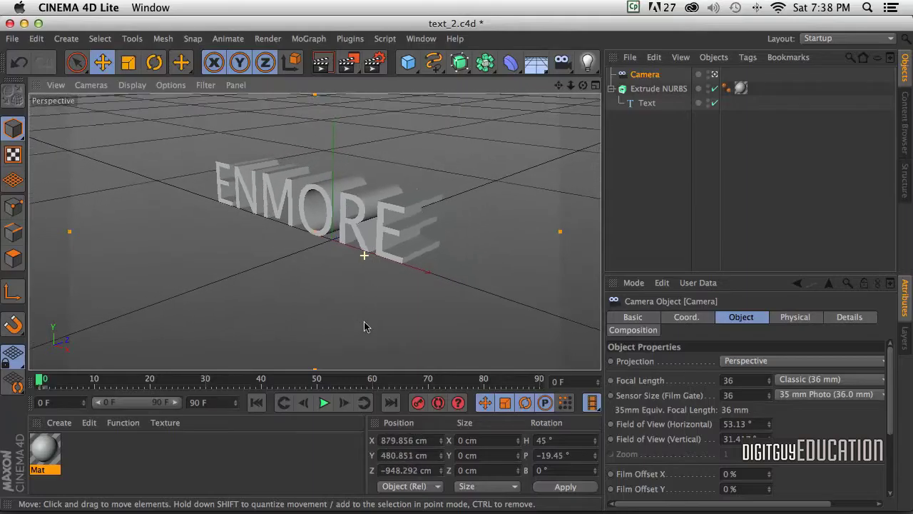
{"action": "right_click_drag", "start_coordinate": [363, 327], "coordinate": [369, 340], "text": "alt"}
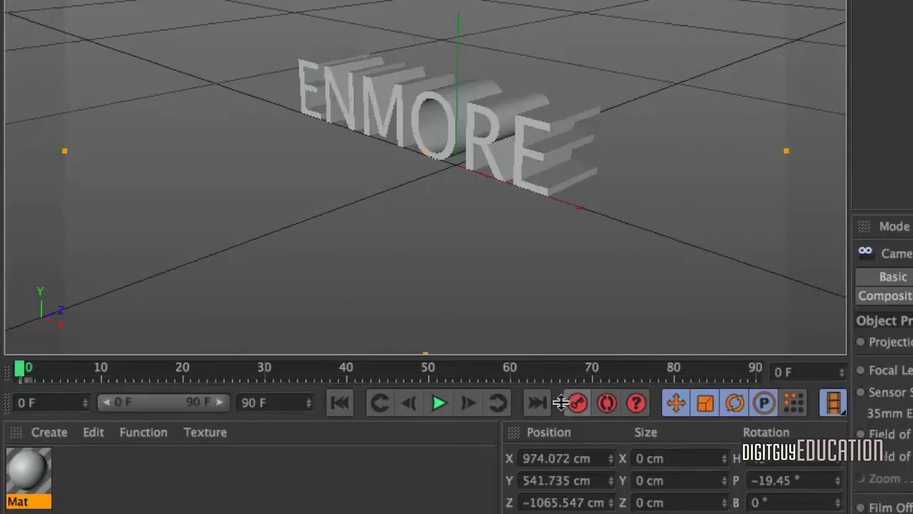
{"action": "left_click", "coordinate": [576, 404]}
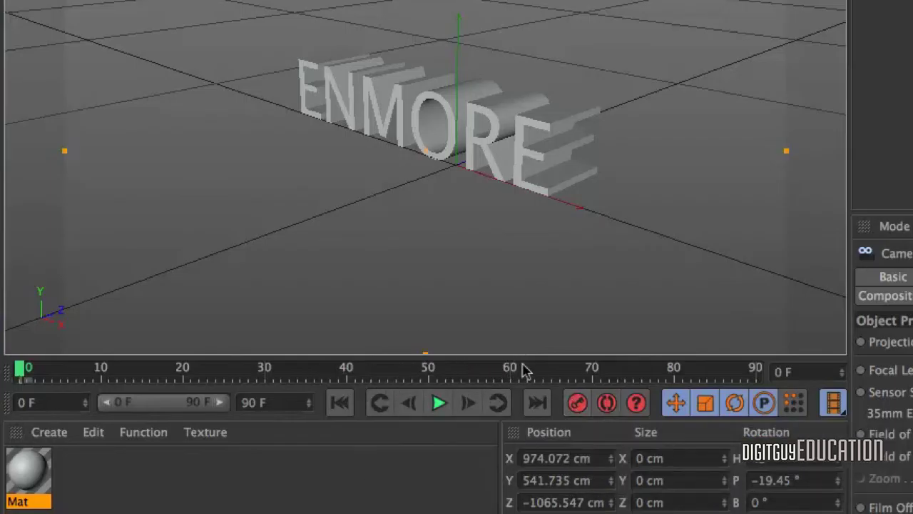
{"action": "left_click", "coordinate": [576, 403]}
{"action": "mouse_move", "coordinate": [20, 371]}
{"action": "left_mouse_down"}
{"action": "mouse_move", "coordinate": [282, 402]}
{"action": "mouse_move", "coordinate": [346, 379]}
{"action": "left_mouse_up"}
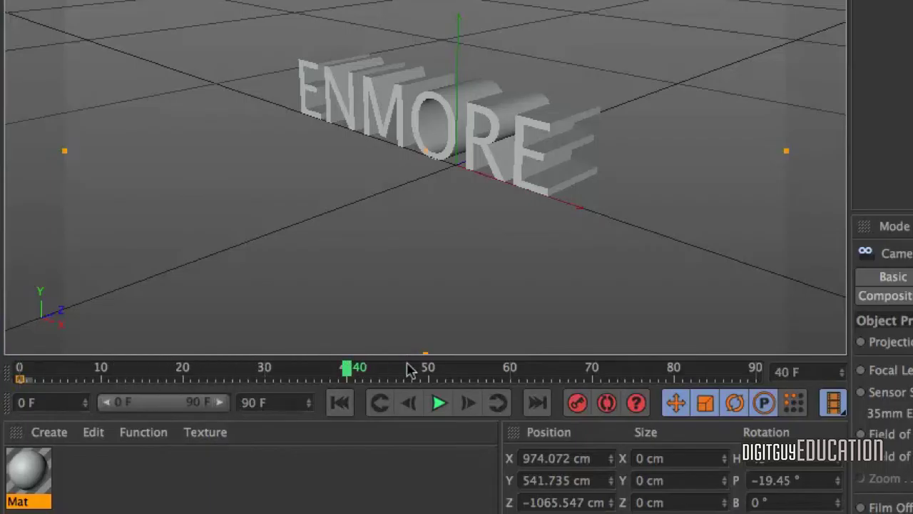
{"action": "left_click", "coordinate": [606, 403]}
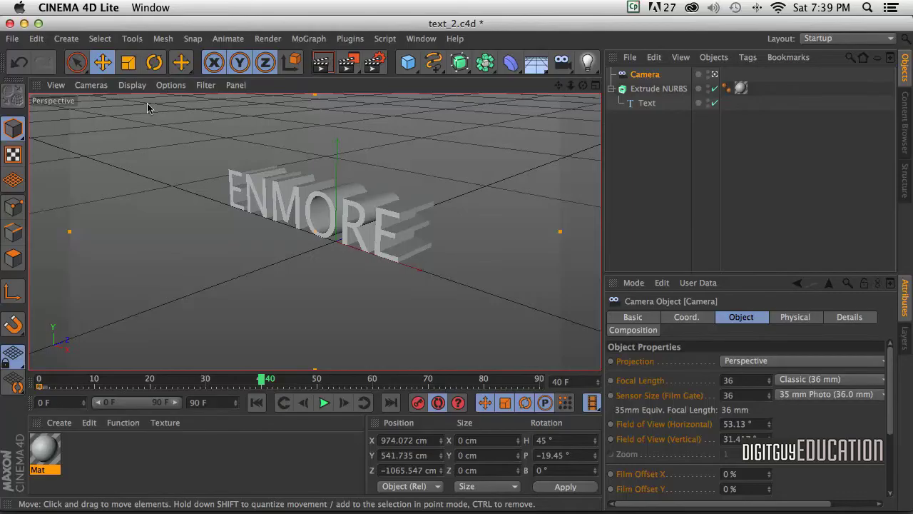
At frame 40, dolly, orbit and pan the camera close to the ENMORE text, then scrub and play to preview.
{"action": "right_click_drag", "start_coordinate": [332, 251], "coordinate": [355, 178], "text": "alt"}
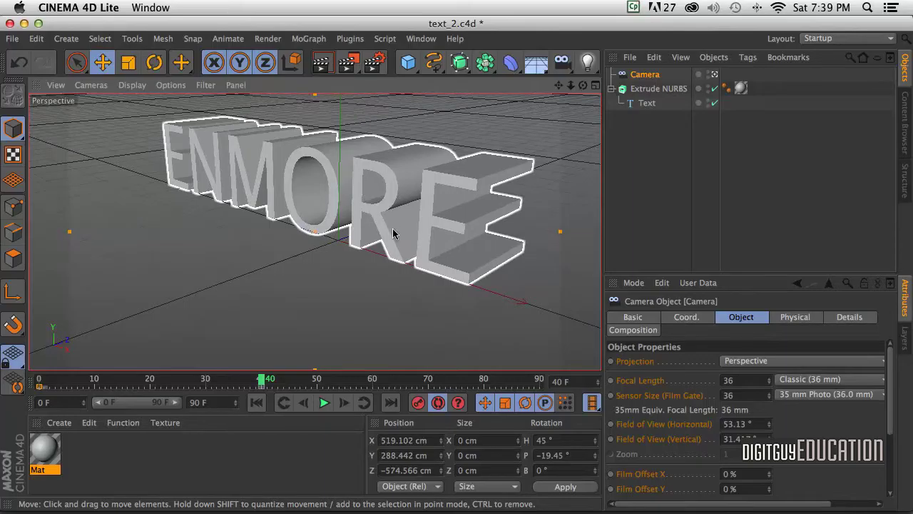
{"action": "left_click_drag", "start_coordinate": [394, 221], "coordinate": [381, 252], "text": "alt"}
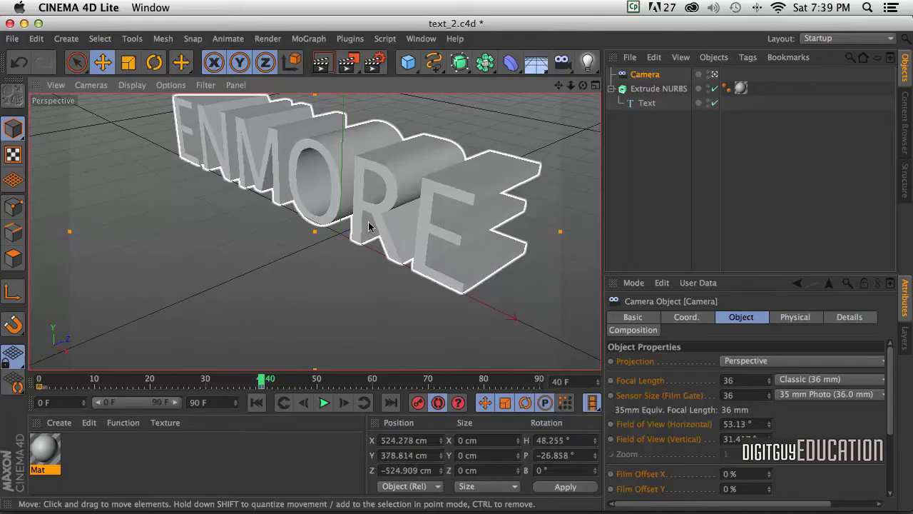
{"action": "middle_click_drag", "start_coordinate": [353, 207], "coordinate": [339, 261], "text": "alt"}
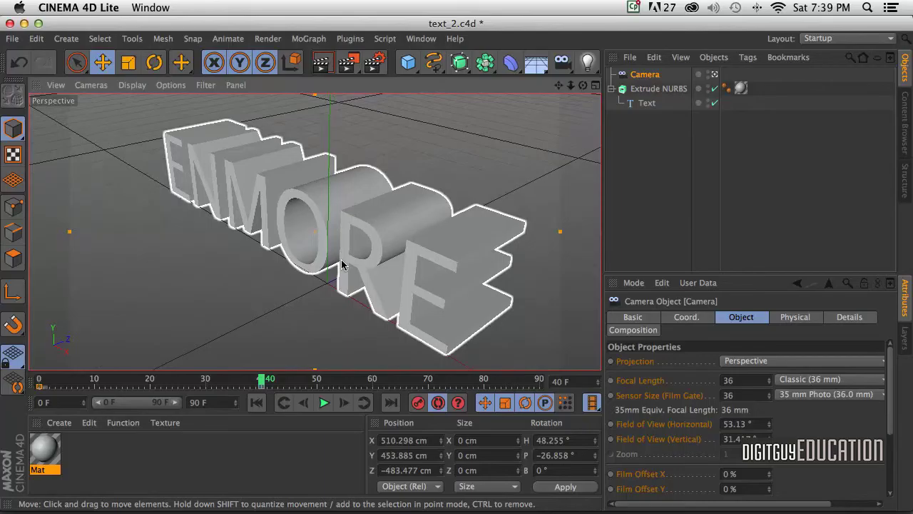
{"action": "left_click_drag", "start_coordinate": [261, 379], "coordinate": [39, 382]}
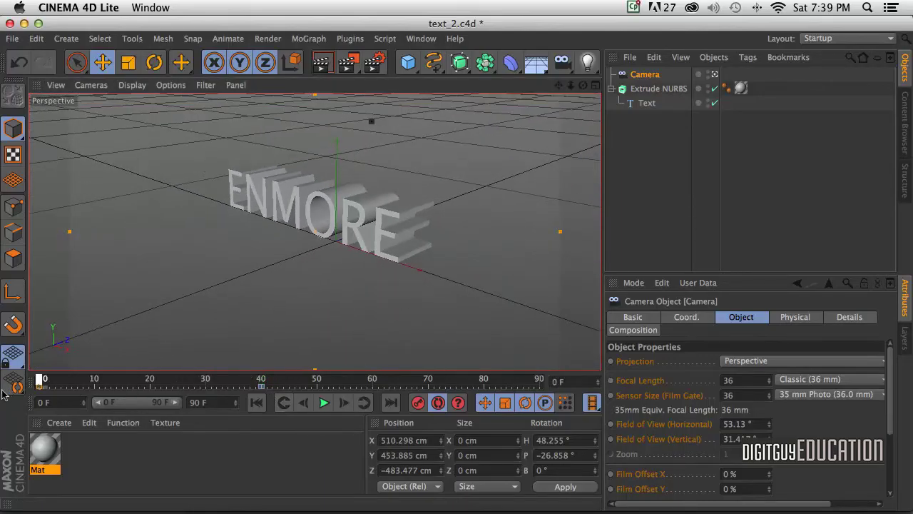
{"action": "left_click", "coordinate": [321, 403]}
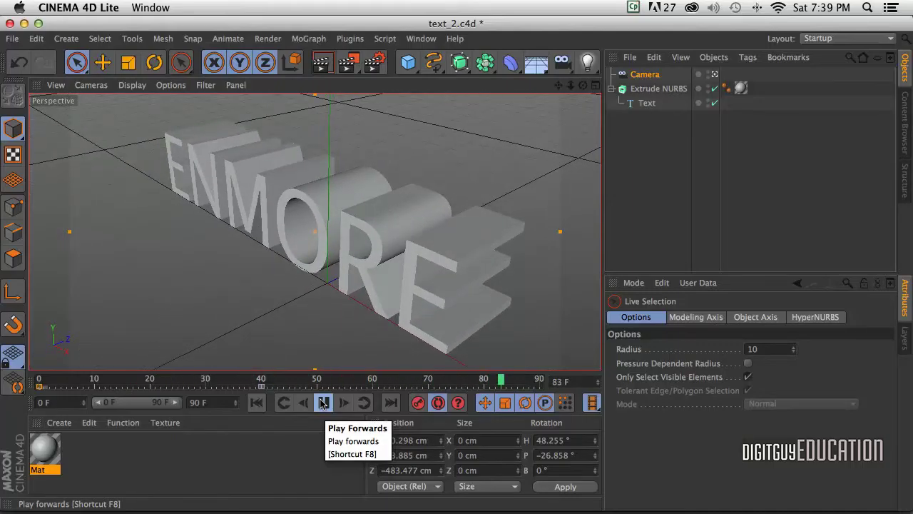
At frame 67, orbit, dolly and pan the camera to a lower, closer view of the text.
{"action": "left_click", "coordinate": [324, 403]}
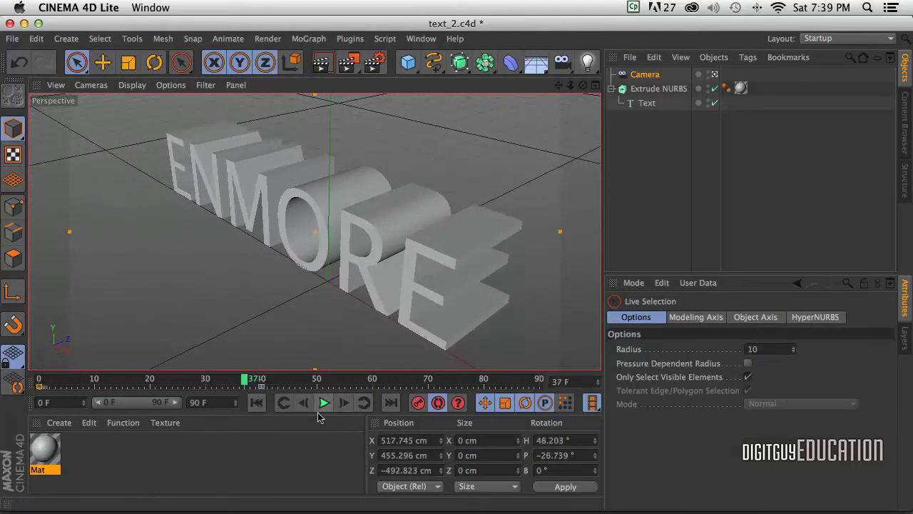
{"action": "left_click_drag", "start_coordinate": [246, 379], "coordinate": [414, 378]}
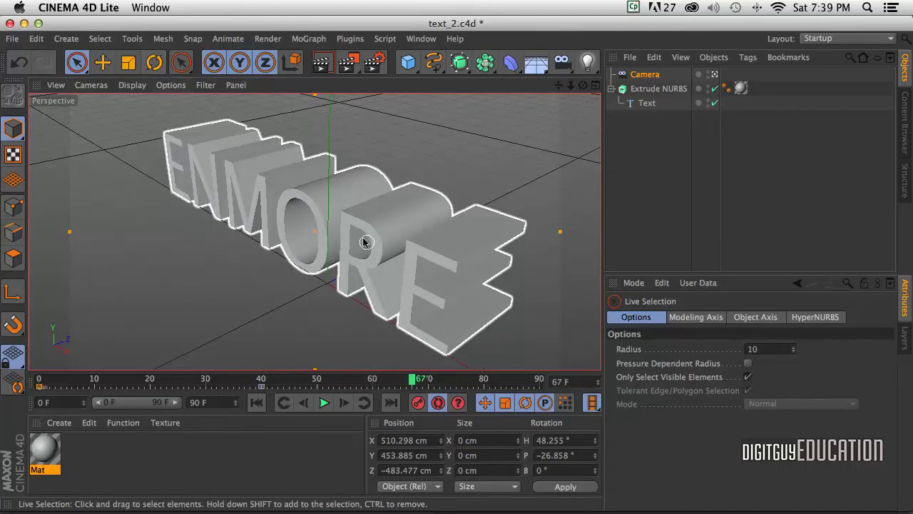
{"action": "mouse_move", "coordinate": [359, 247]}
{"action": "left_mouse_down", "text": "alt"}
{"action": "mouse_move", "coordinate": [364, 219]}
{"action": "mouse_move", "coordinate": [332, 157]}
{"action": "mouse_move", "coordinate": [326, 164]}
{"action": "mouse_move", "coordinate": [356, 184]}
{"action": "left_mouse_up", "text": "alt"}
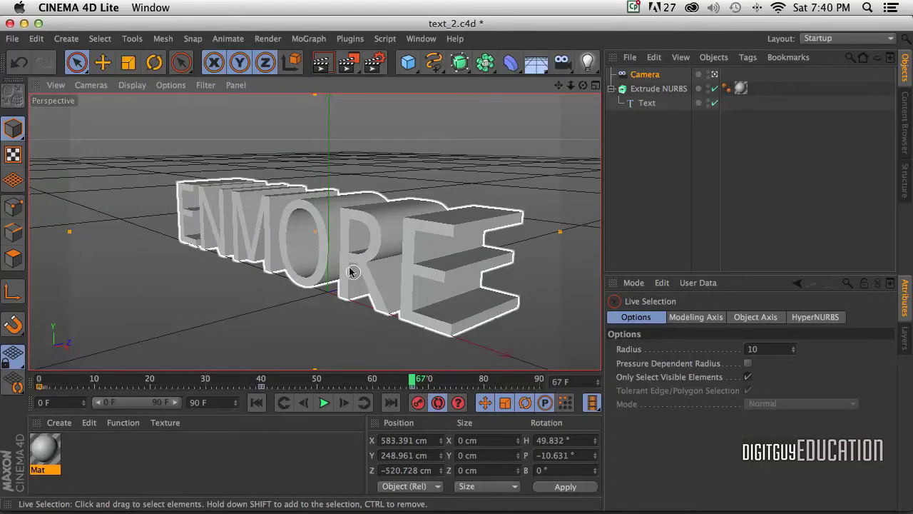
{"action": "right_click_drag", "start_coordinate": [340, 260], "coordinate": [341, 233], "text": "alt"}
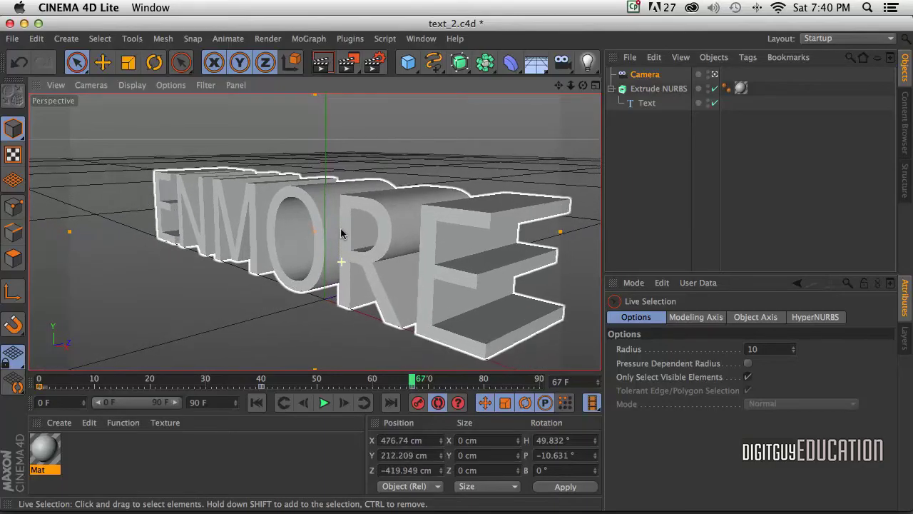
{"action": "mouse_move", "coordinate": [368, 235]}
{"action": "left_mouse_down", "text": "alt"}
{"action": "mouse_move", "coordinate": [347, 231]}
{"action": "mouse_move", "coordinate": [355, 244]}
{"action": "left_mouse_up", "text": "alt"}
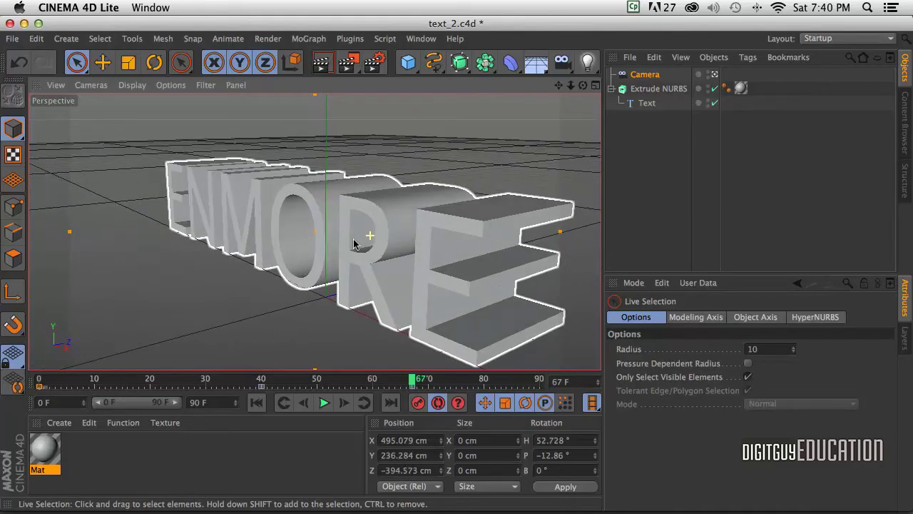
{"action": "left_click", "coordinate": [412, 346]}
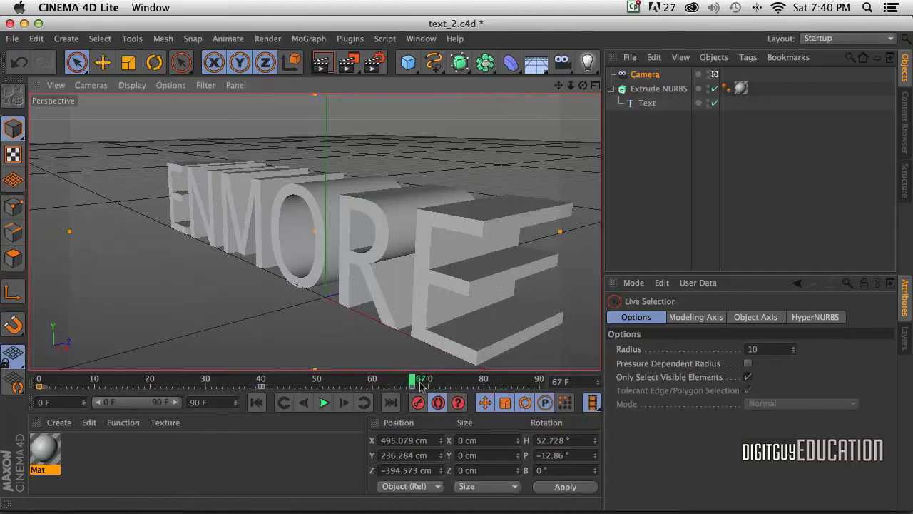
{"action": "left_click", "coordinate": [388, 327]}
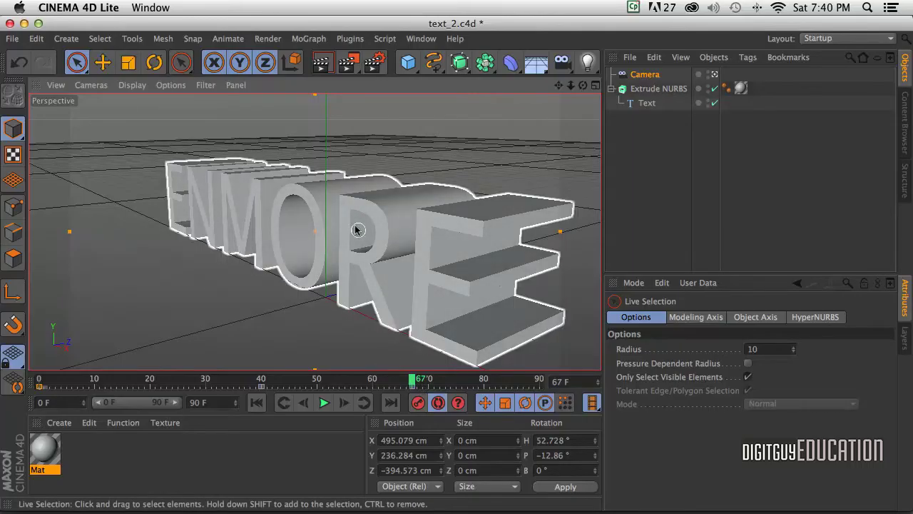
{"action": "left_click_drag", "start_coordinate": [366, 239], "coordinate": [331, 243]}
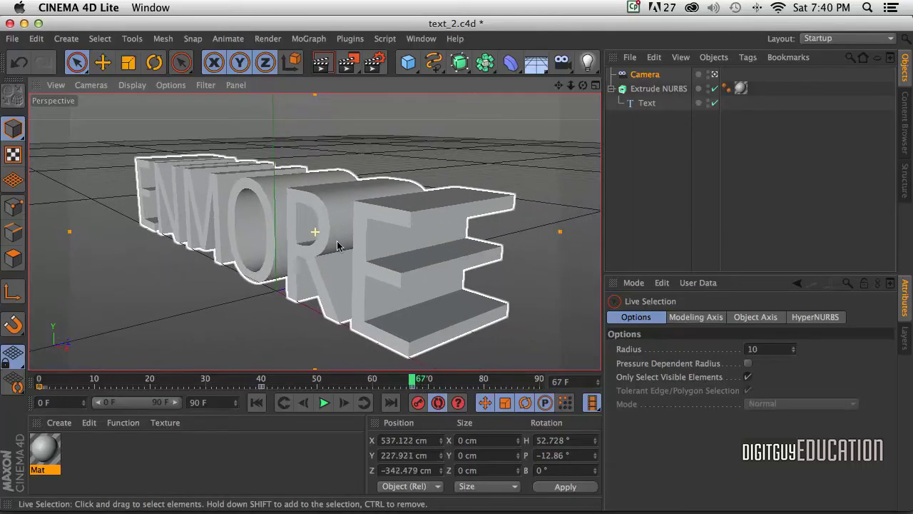
{"action": "left_click", "coordinate": [428, 360]}
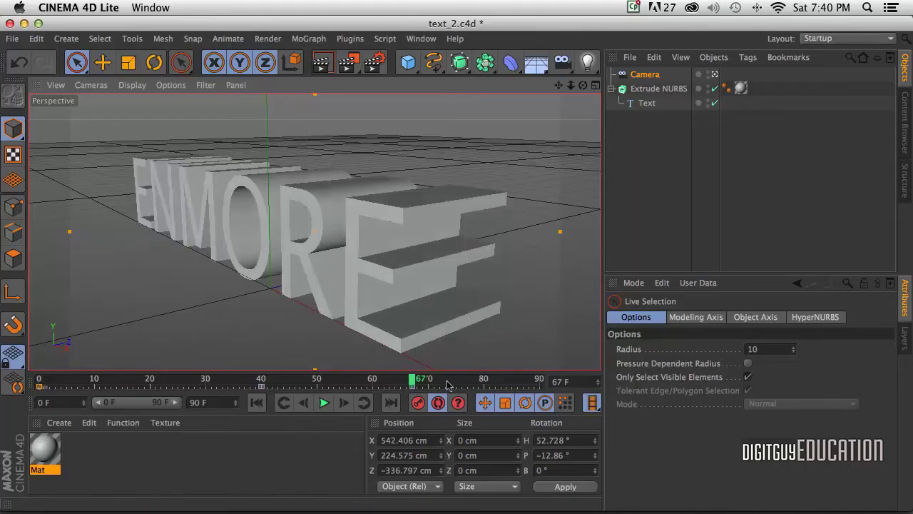
Play the revised camera animation from frame 0, stop it, and save text_2.c4d.
{"action": "left_click", "coordinate": [257, 403]}
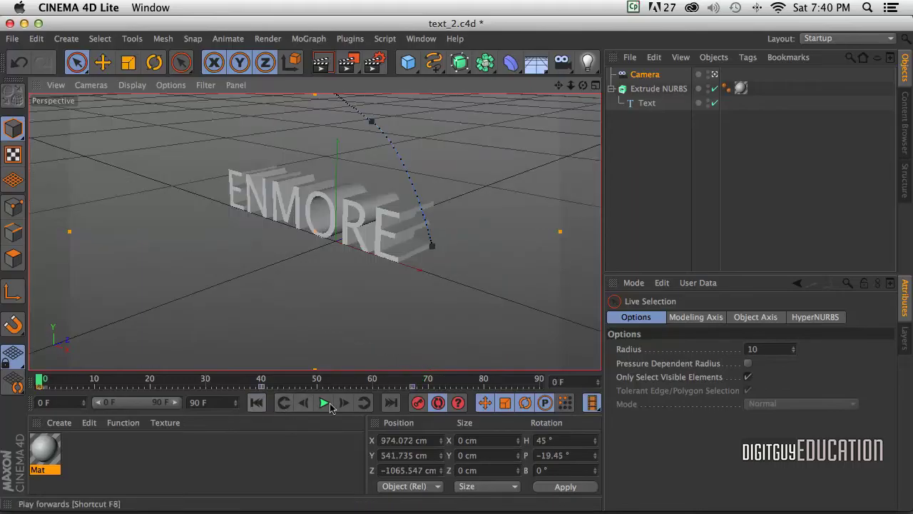
{"action": "left_click", "coordinate": [321, 403]}
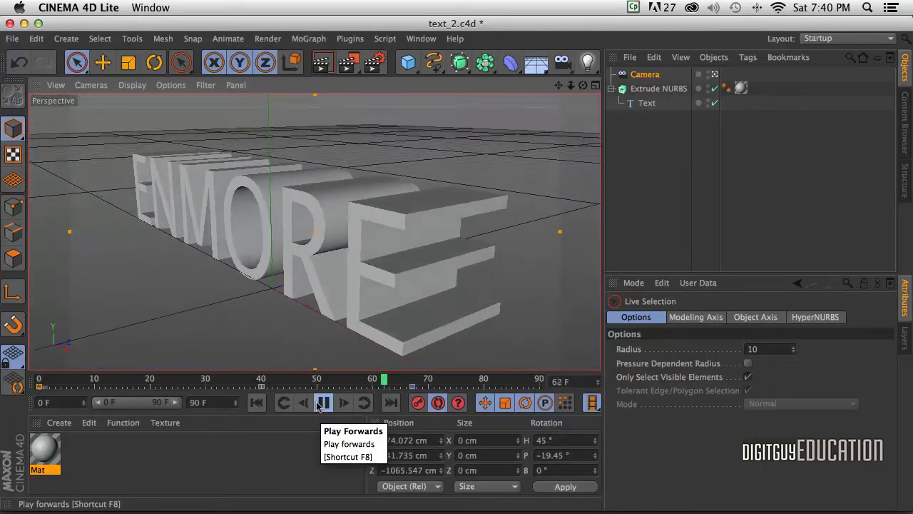
{"action": "key", "text": "e"}
{"action": "left_click", "coordinate": [323, 402]}
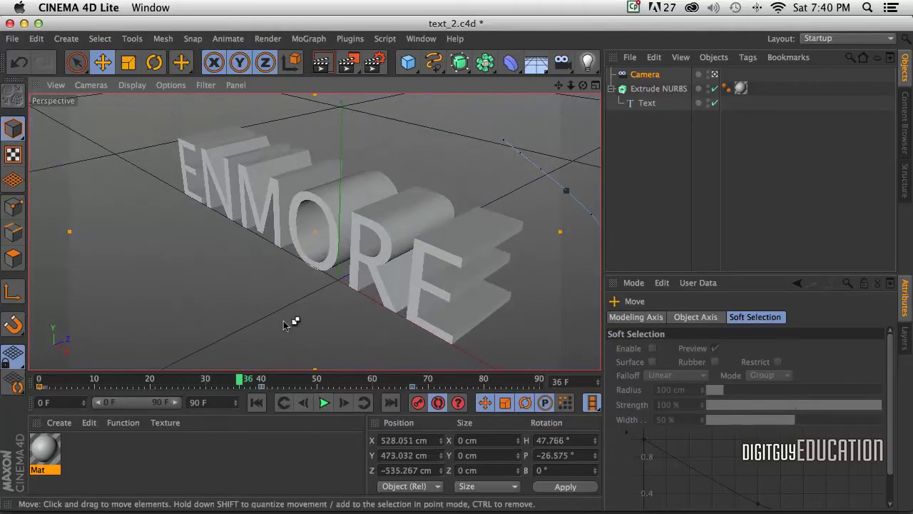
{"action": "key", "text": "ctrl+s"}
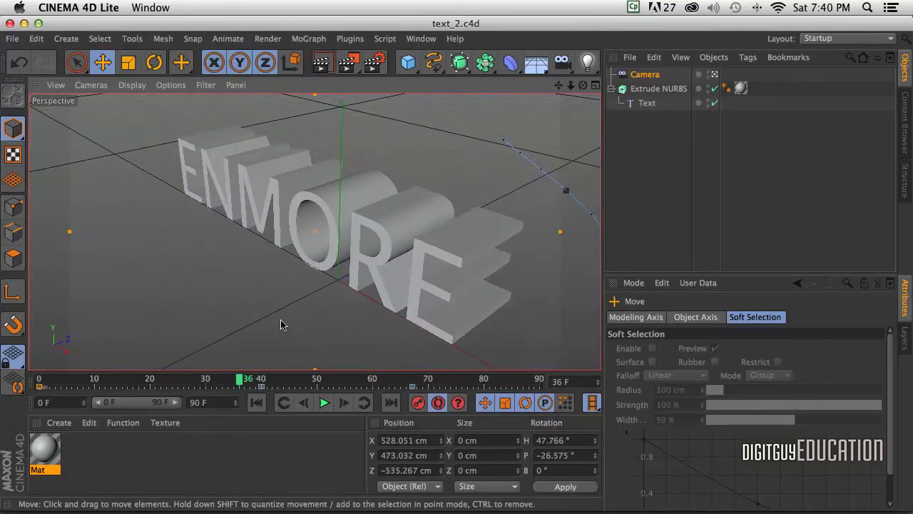
In After Effects, scrub Comp 1 to 3 seconds and back to check the ENMORE camera move.
{"action": "key", "text": "super+Tab"}
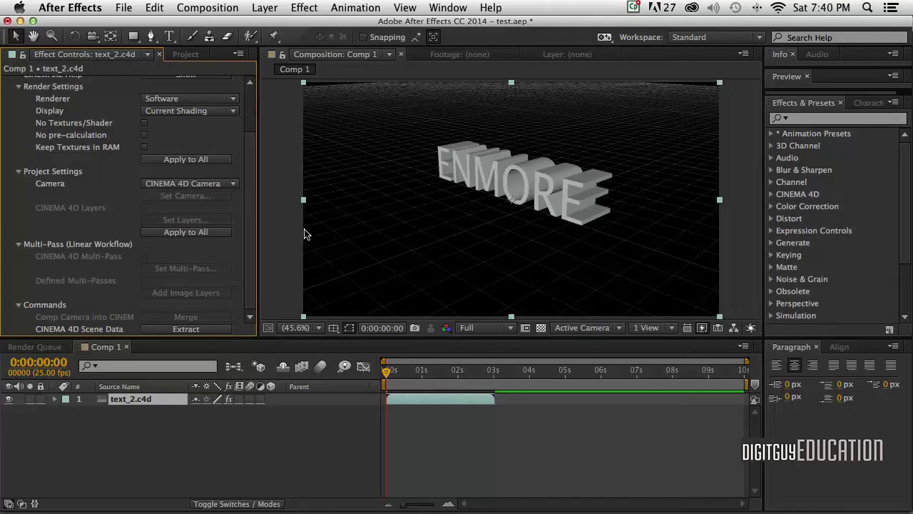
{"action": "left_click", "coordinate": [492, 371]}
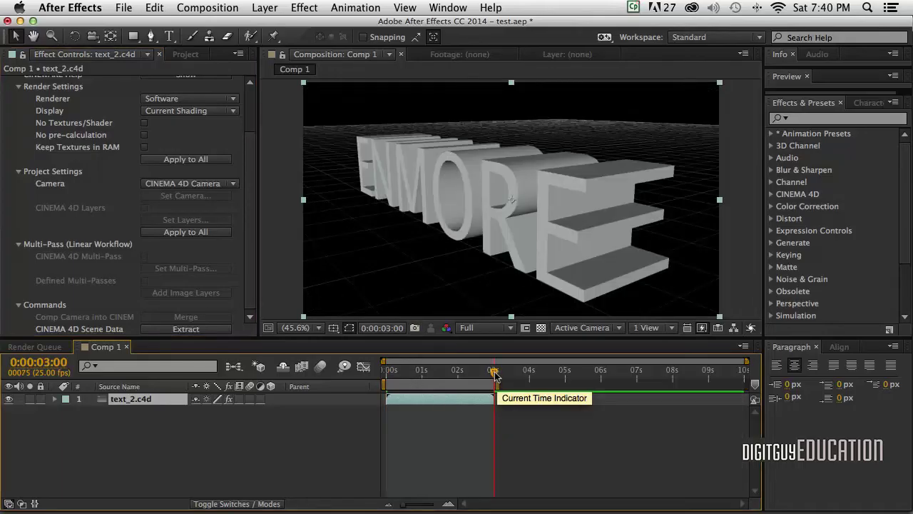
{"action": "left_click_drag", "start_coordinate": [494, 374], "coordinate": [366, 344]}
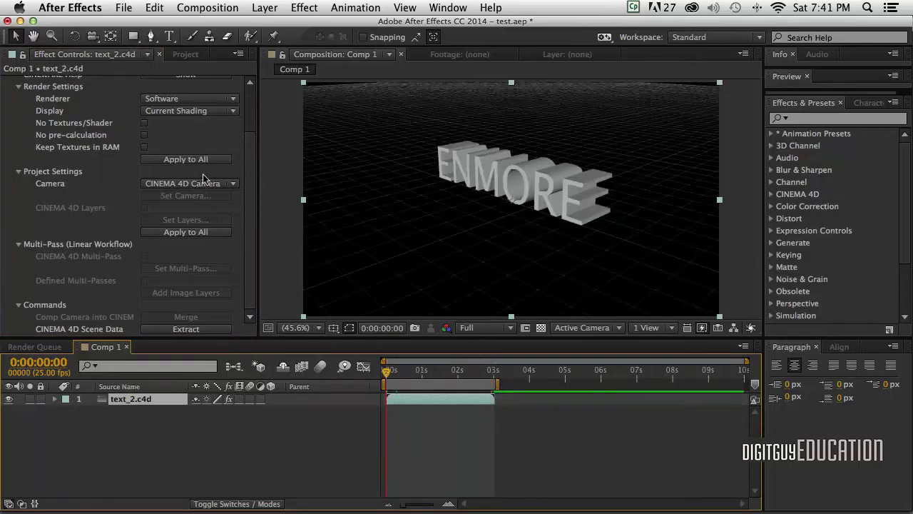
Set the Cineware renderer to Standard (Draft), preview Comp 1, and deselect the text_2.c4d layer.
{"action": "left_click", "coordinate": [193, 97]}
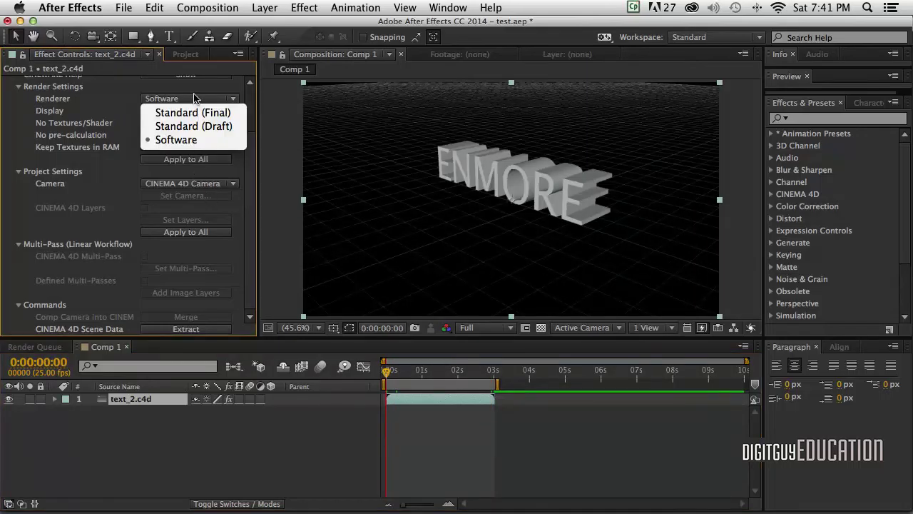
{"action": "left_click", "coordinate": [194, 127]}
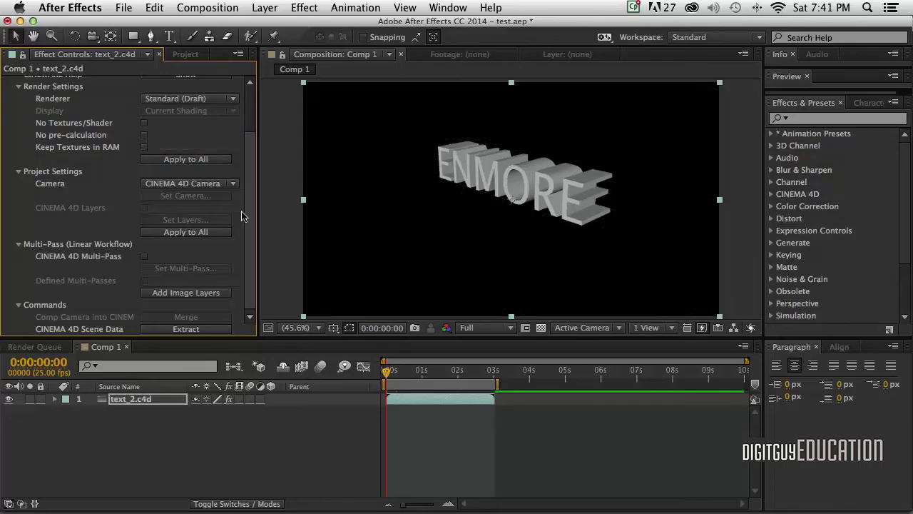
{"action": "scroll", "coordinate": [244, 207], "scroll_direction": "up", "scroll_amount": 3}
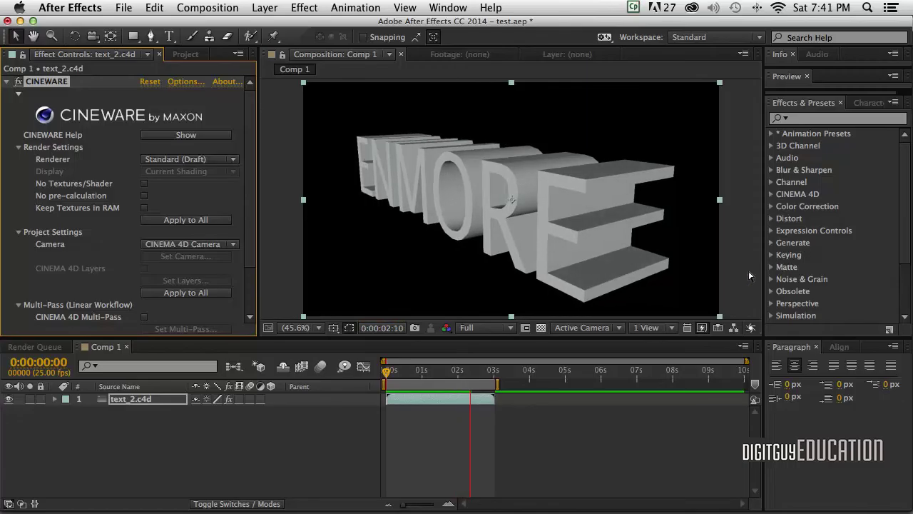
{"action": "left_click", "coordinate": [291, 422]}
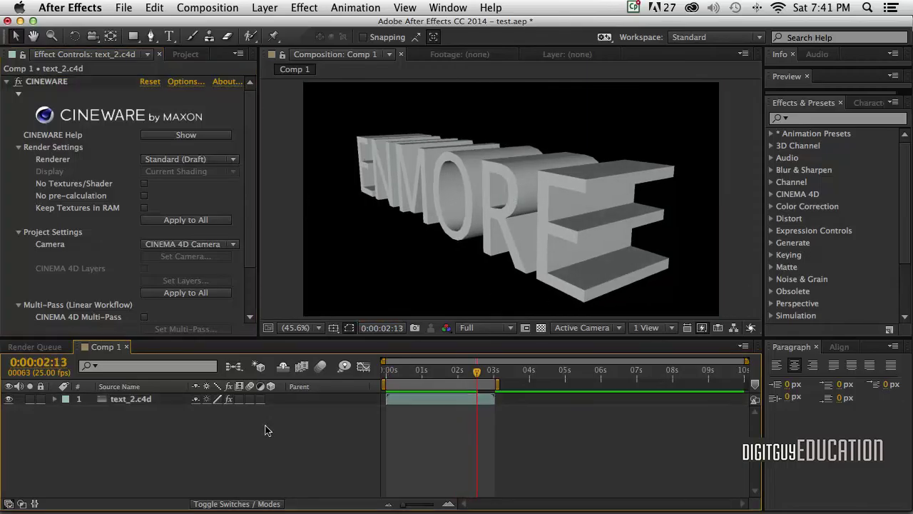